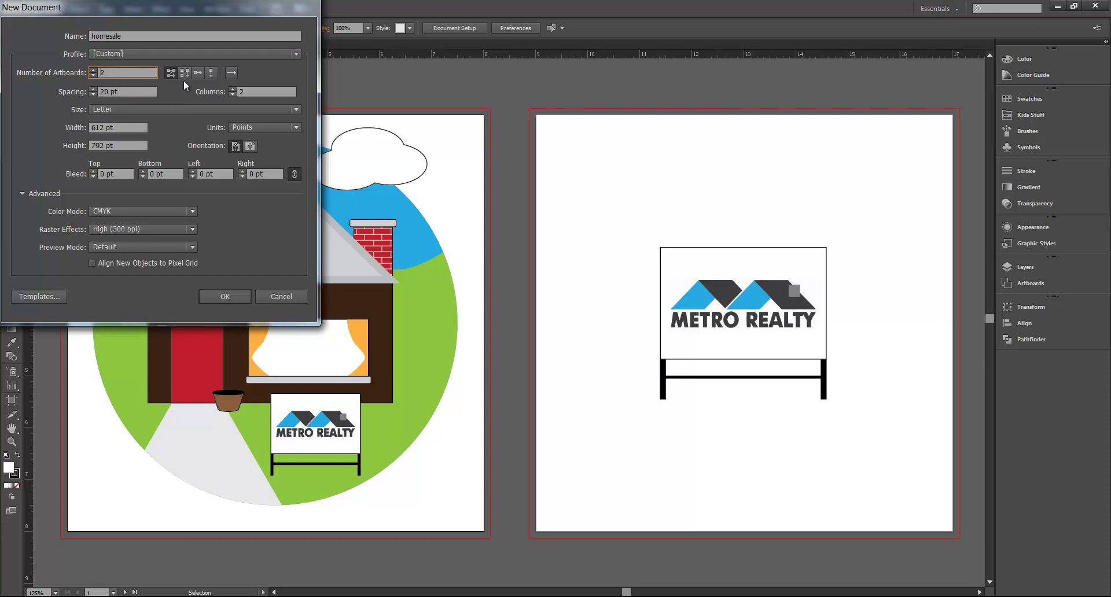
Create homesale with two 8 × 8 in artboards arranged by row, spaced 1 in, units in inches
click(198, 73)
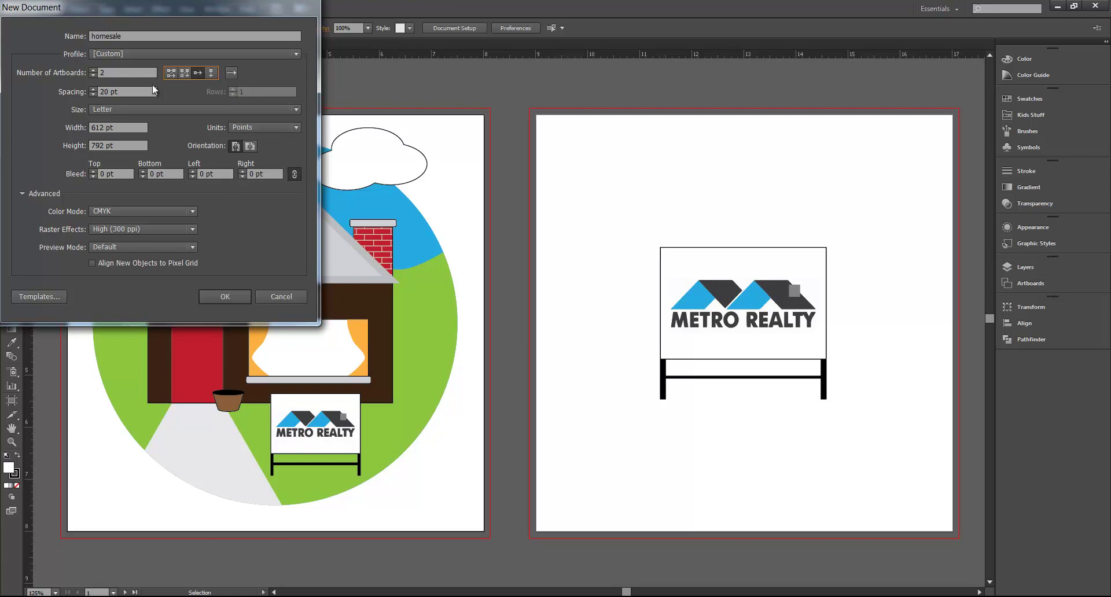
drag(152, 92, 74, 94)
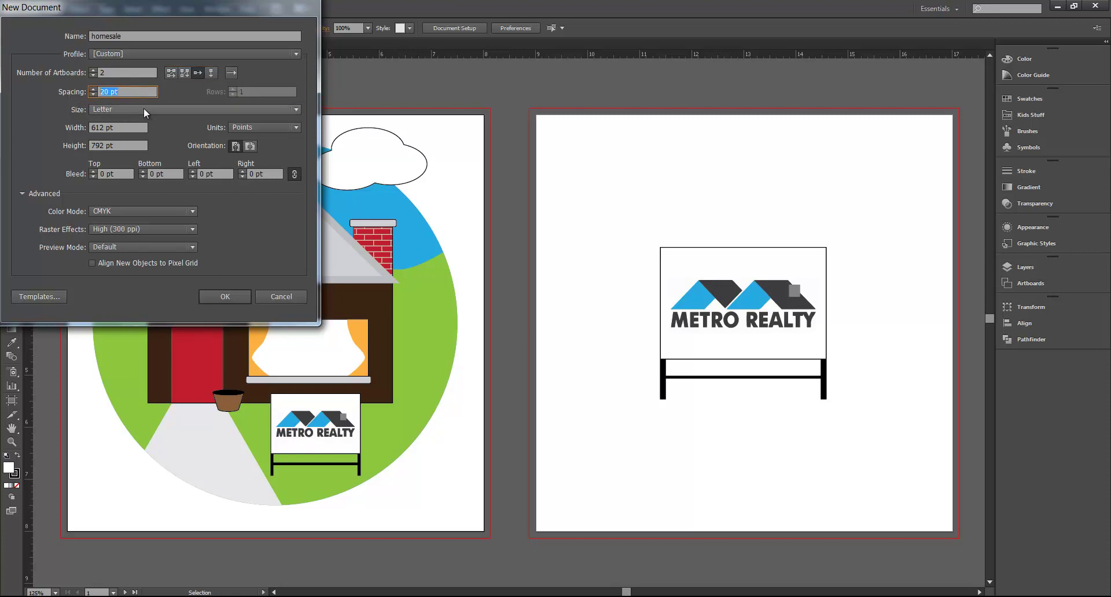
click(266, 127)
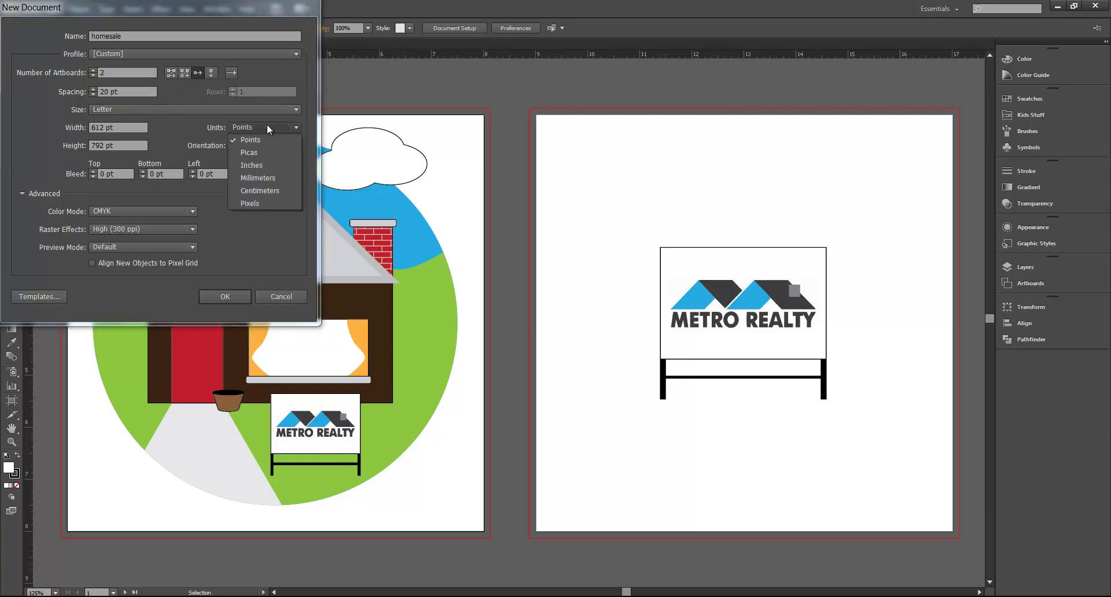
click(251, 161)
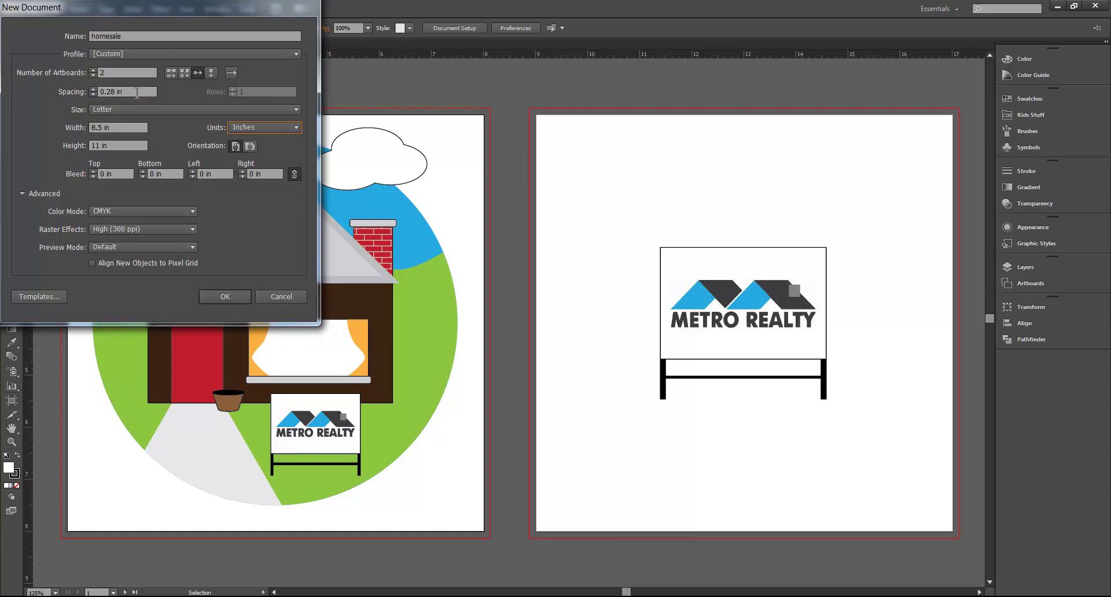
drag(153, 91, 78, 93)
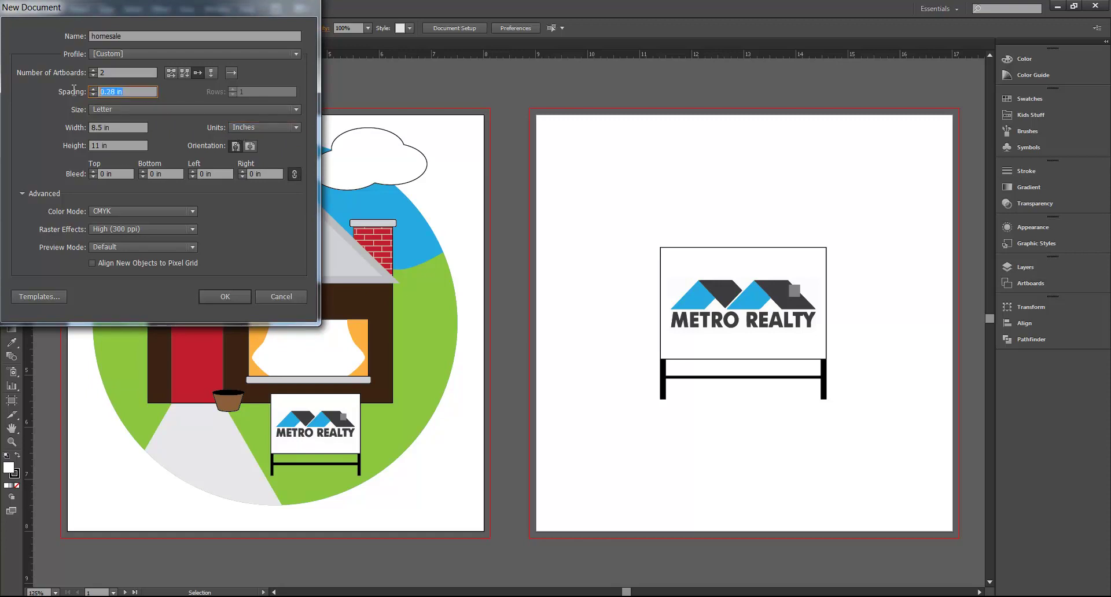
text(1)
drag(132, 127, 9, 129)
text(8)
drag(135, 147, 36, 141)
text(8)
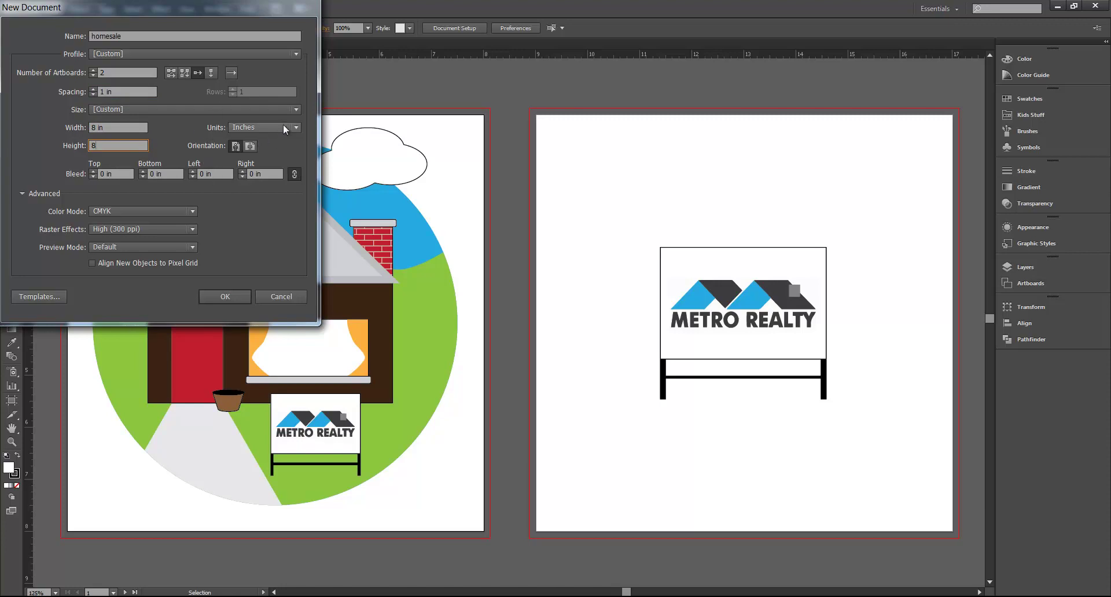
click(225, 297)
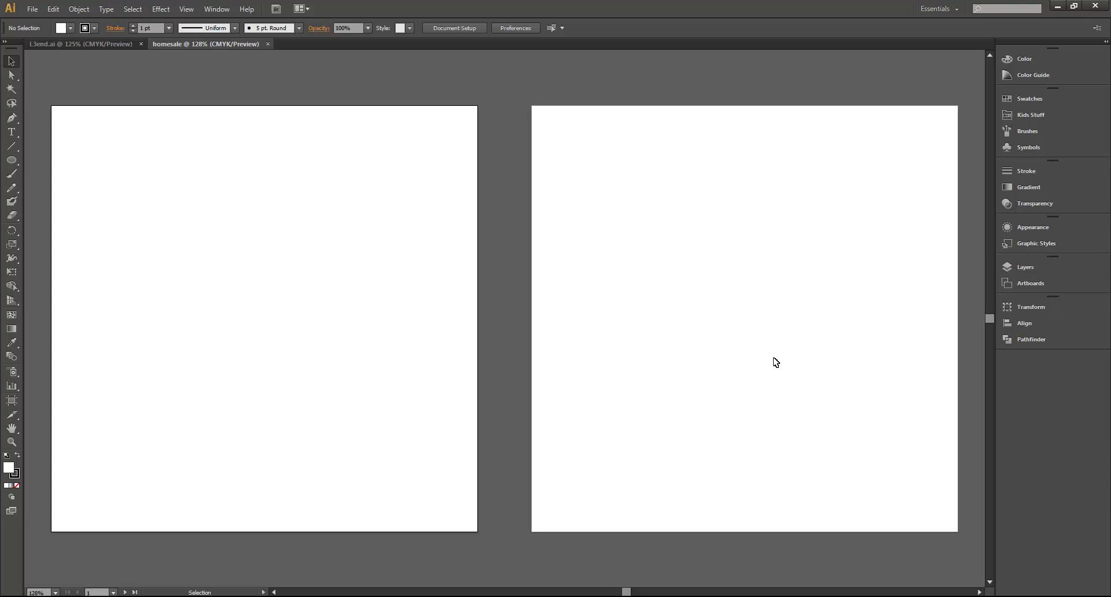
Save the document as homesale.ai in Adobe Illustrator format in the 04 - Shapes folder
click(32, 9)
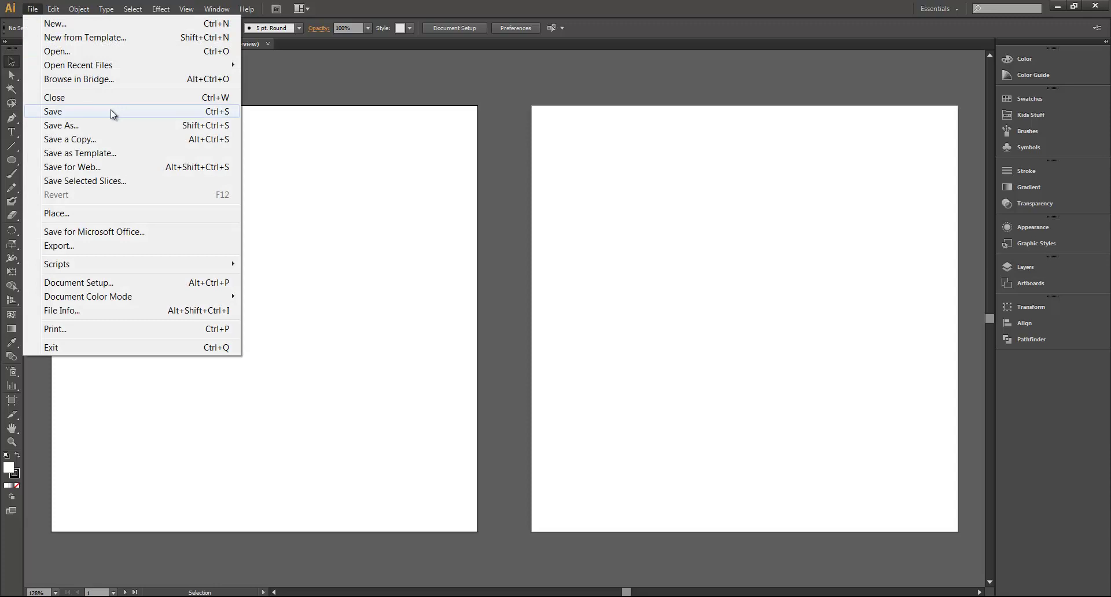
click(97, 125)
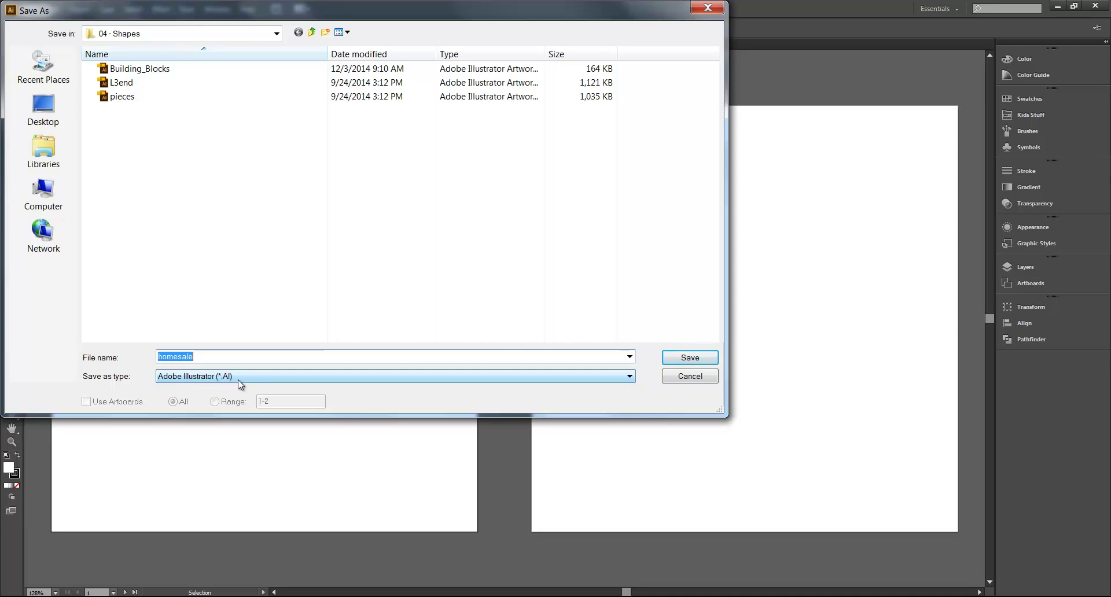
click(700, 360)
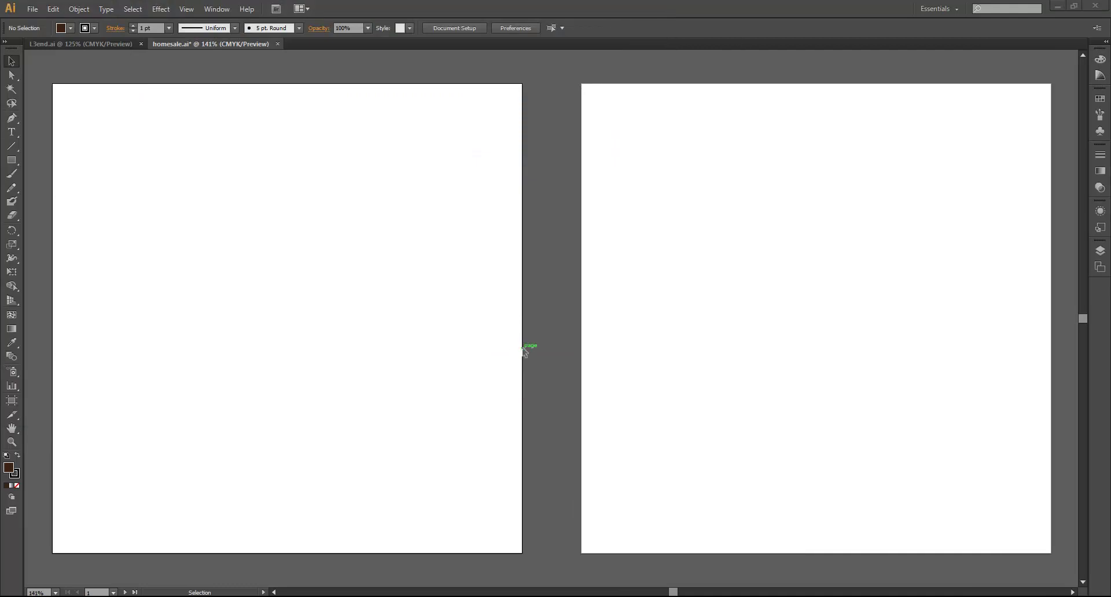
Reset the Essentials workspace and widen the panel dock to show panel names
click(208, 10)
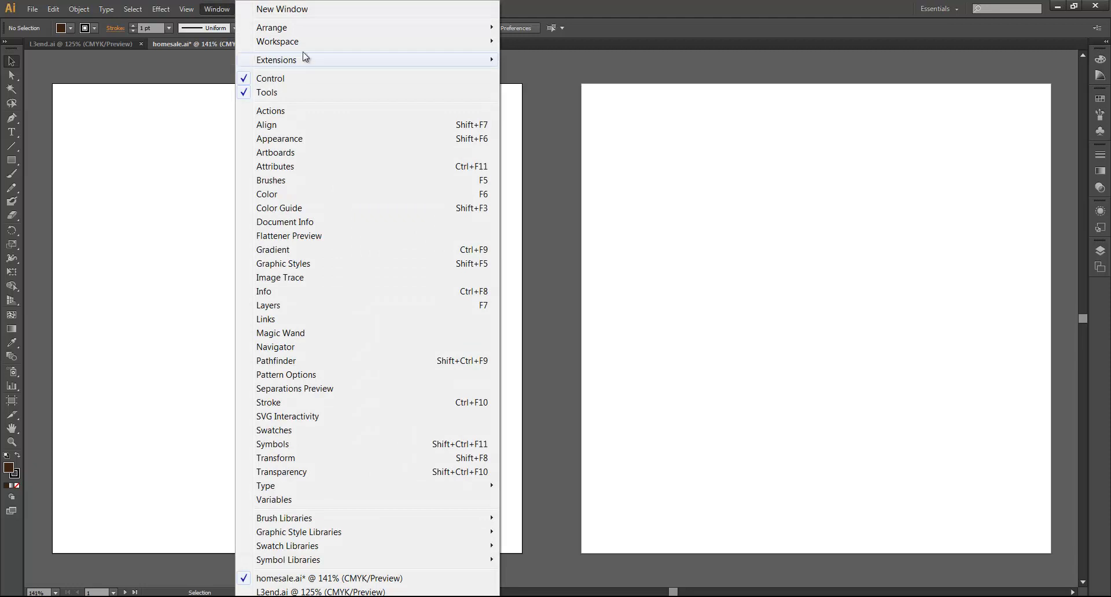
mouse_move(277, 42)
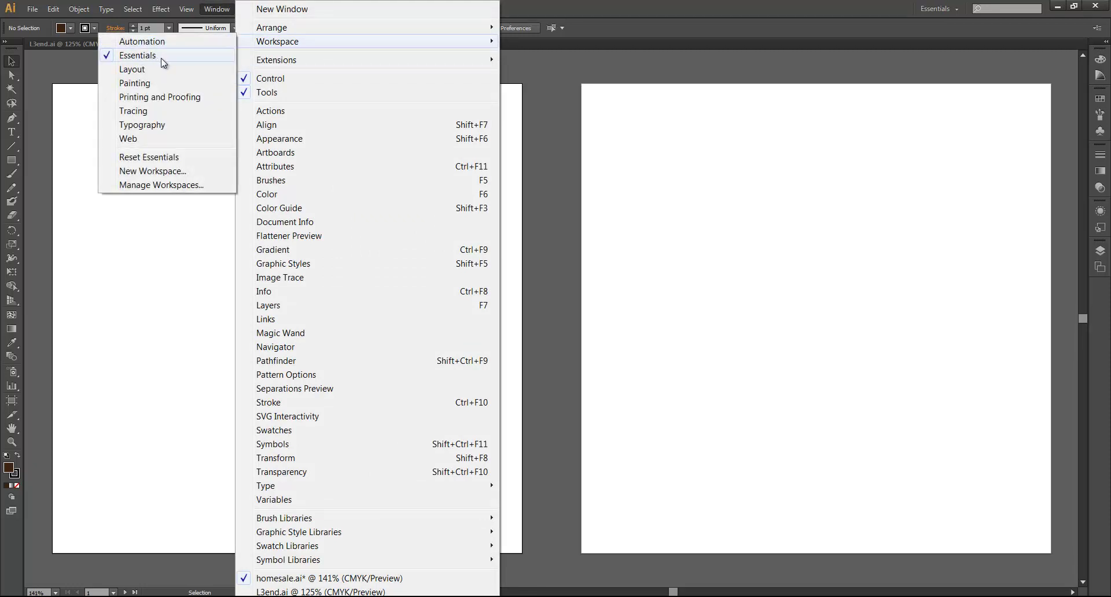
click(167, 160)
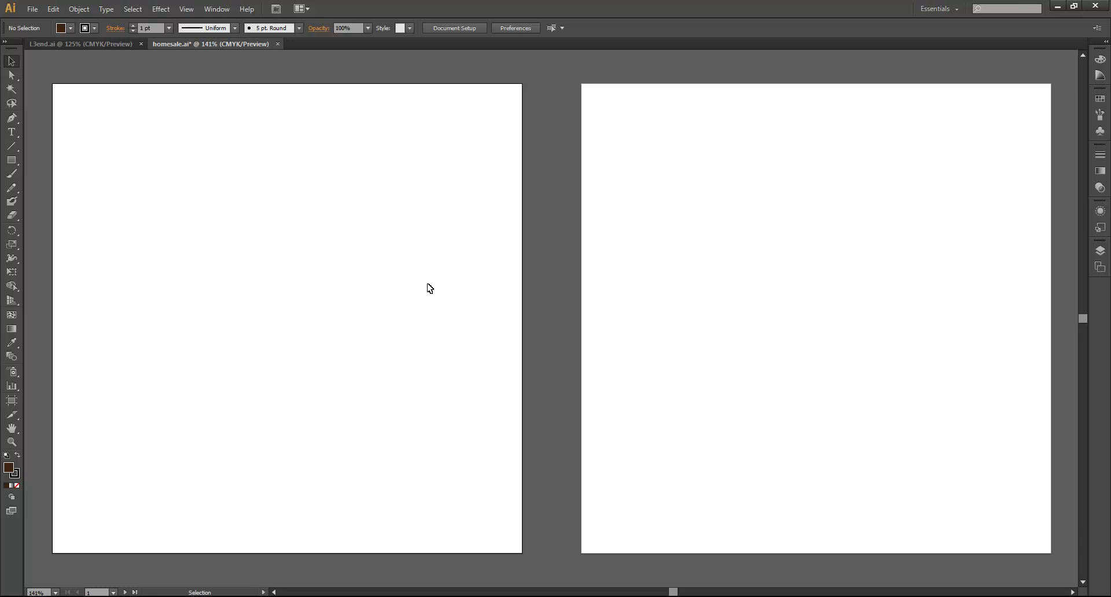
drag(1089, 301, 1009, 298)
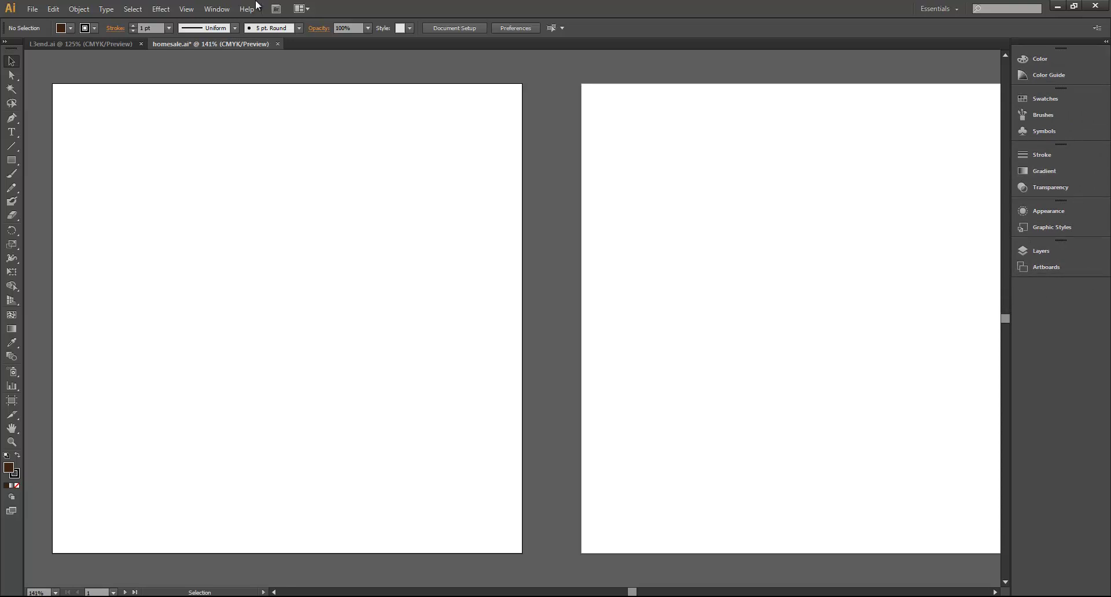
Show rulers and fit the artboard in the window
click(190, 14)
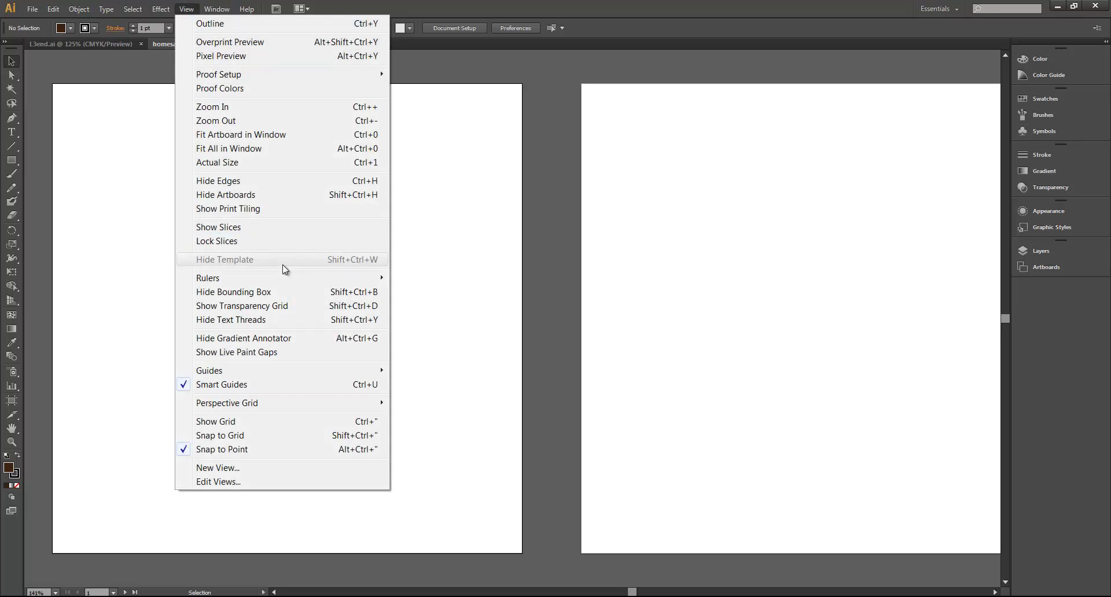
mouse_move(208, 278)
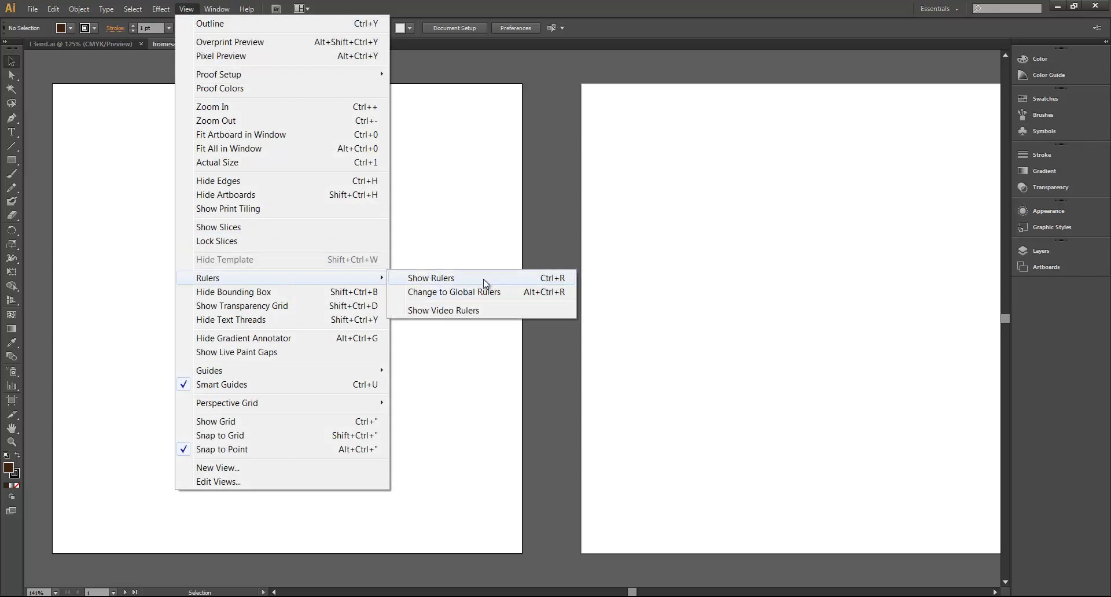
click(483, 279)
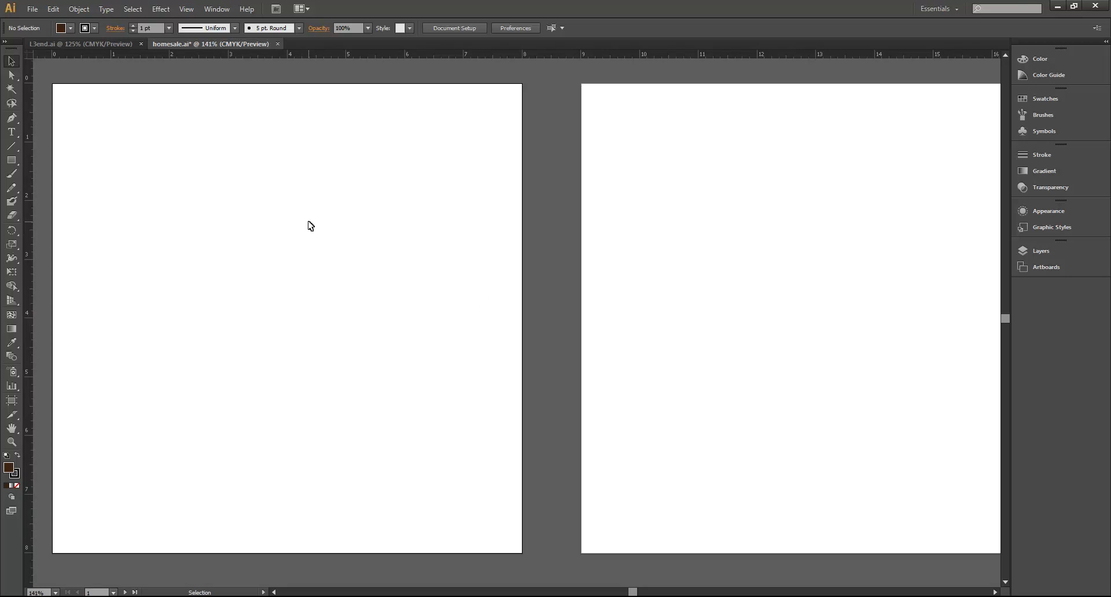
click(186, 9)
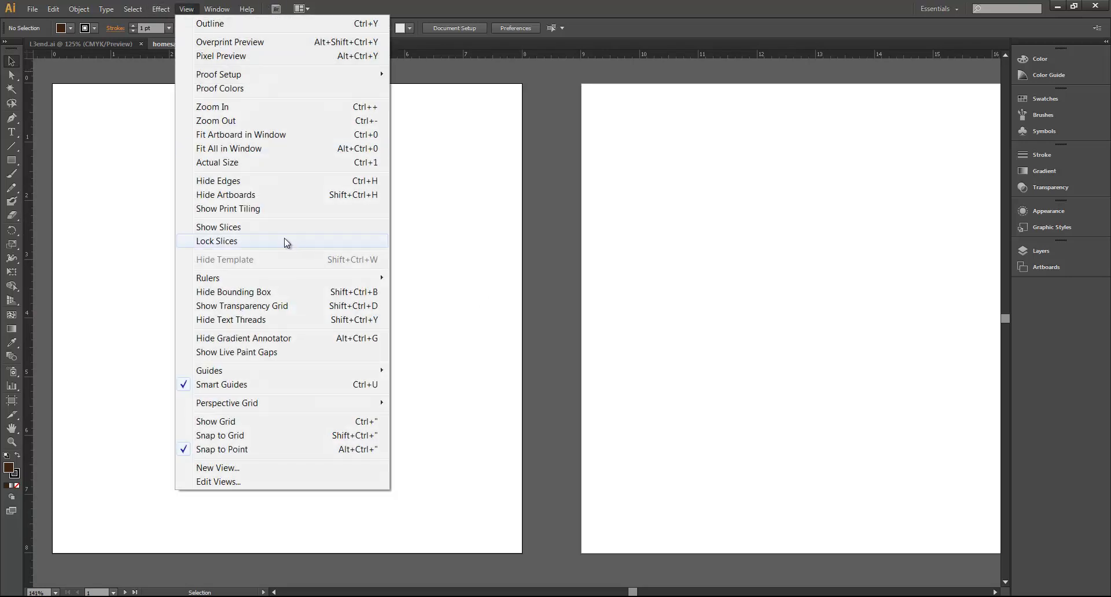
click(265, 136)
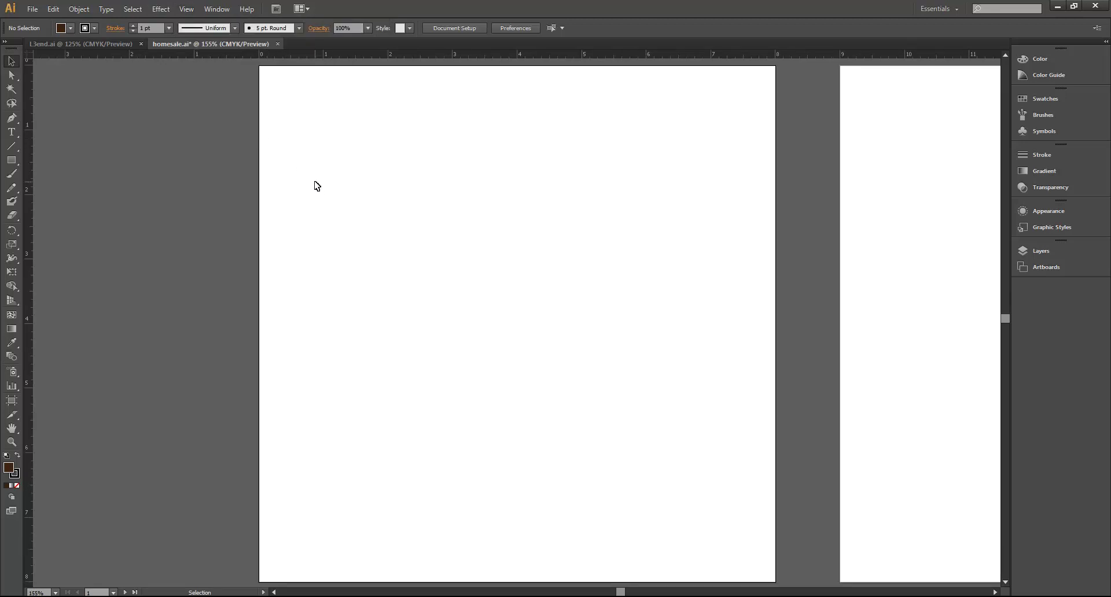
Draw the wall rectangle and size it to W 4.7 in, H 2.3 in in the Transform panel
click(13, 162)
mouse_move(336, 224)
mouse_down()
mouse_move(602, 370)
mouse_move(634, 363)
mouse_up()
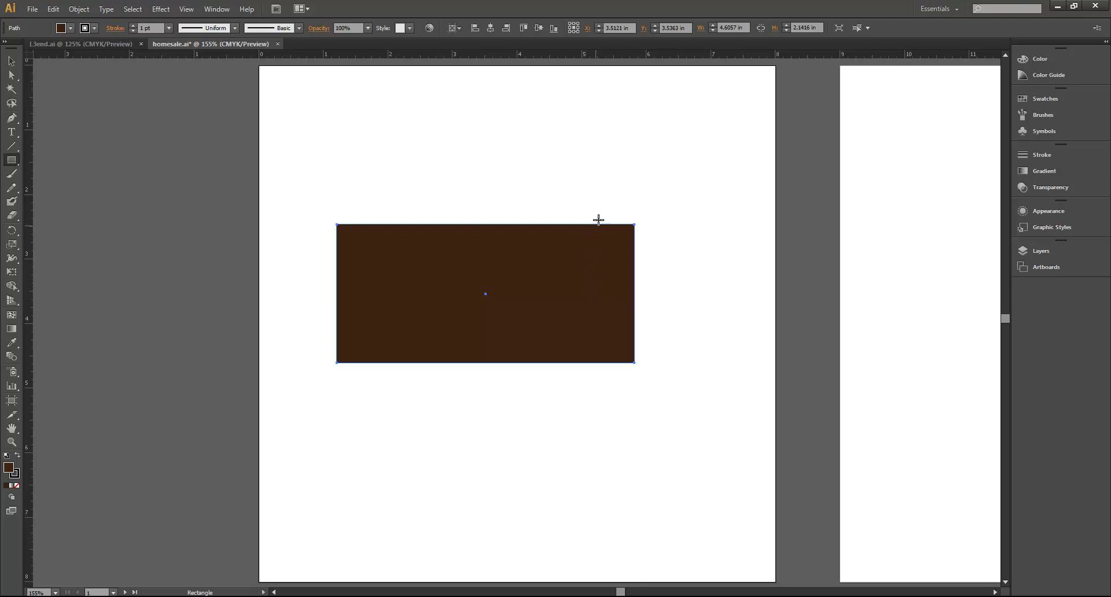
click(220, 9)
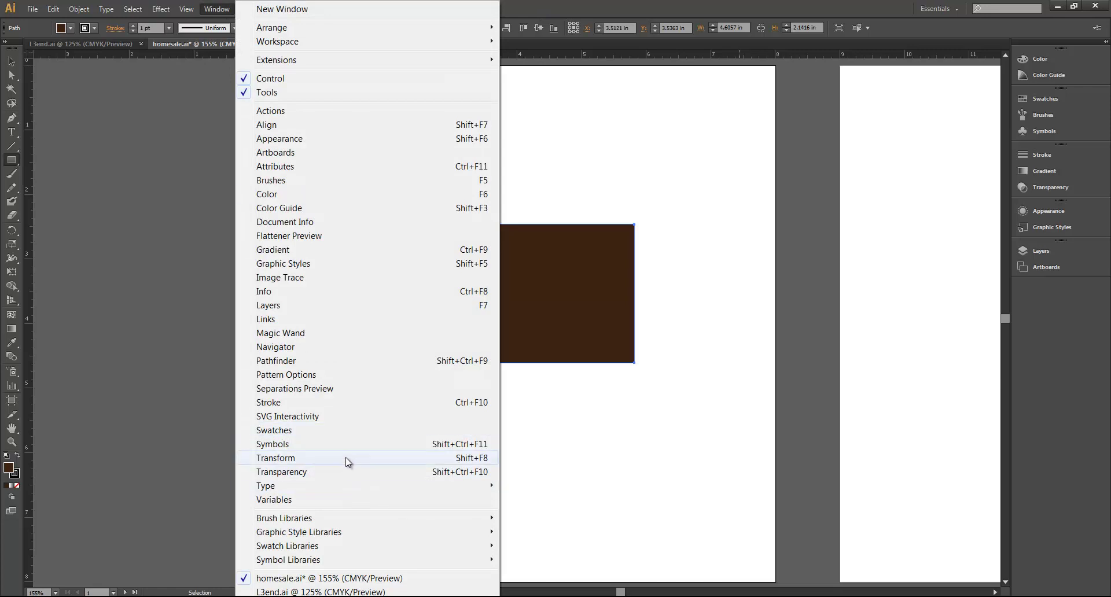
click(347, 458)
drag(129, 248, 871, 269)
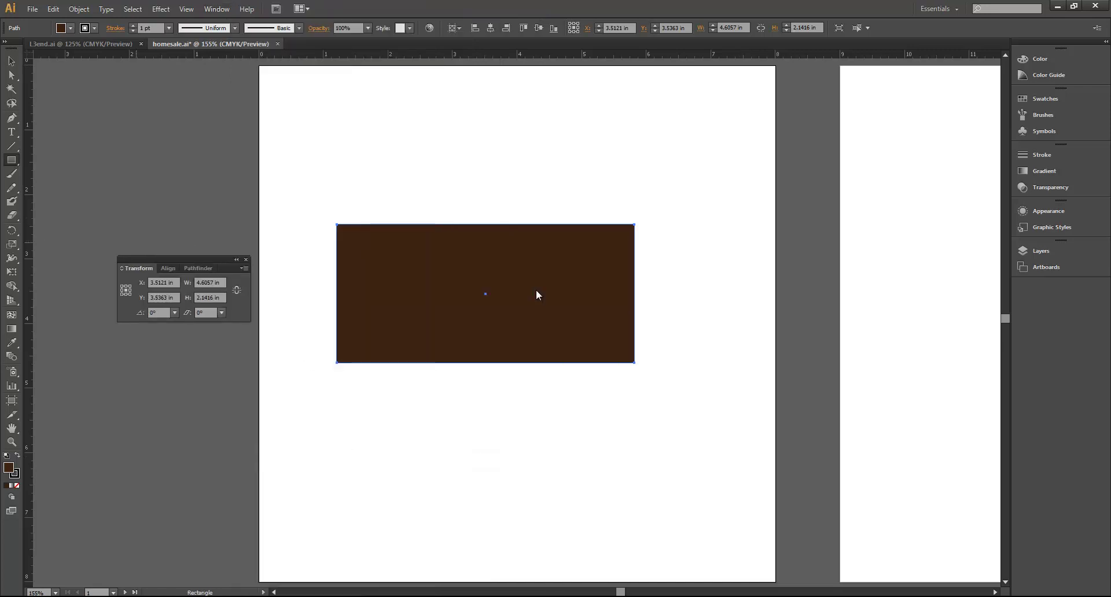
click(877, 290)
text(4.7)
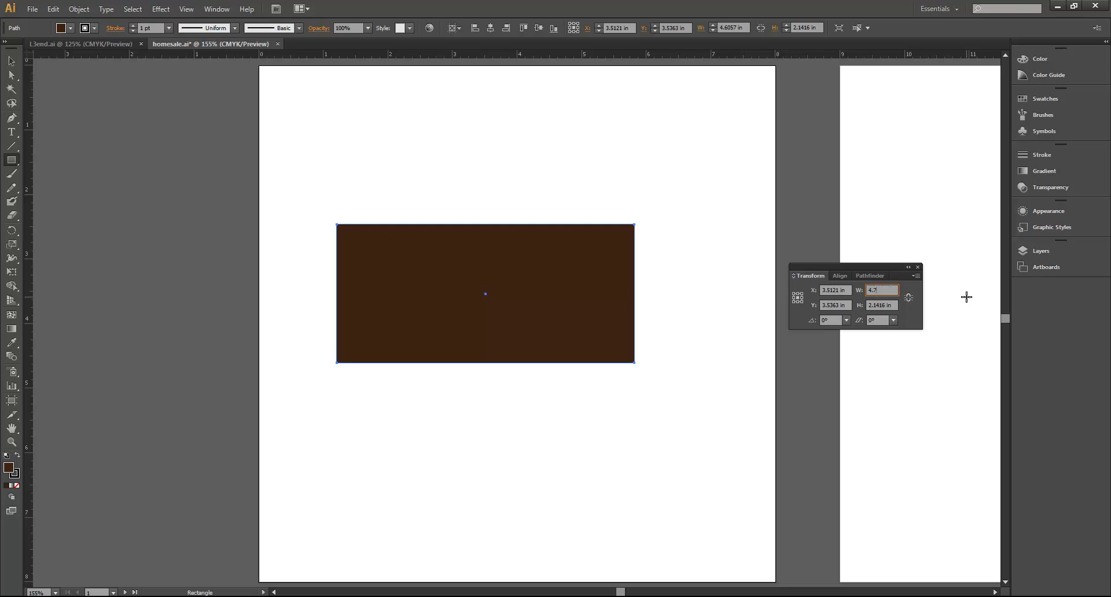
key(Tab)
text(2.)
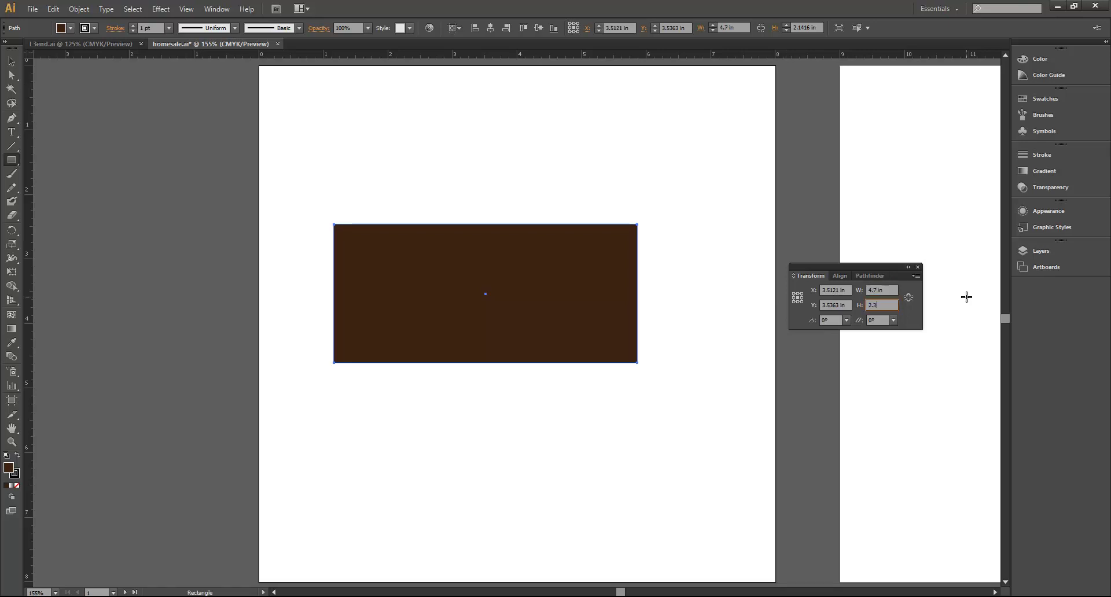
key(Return)
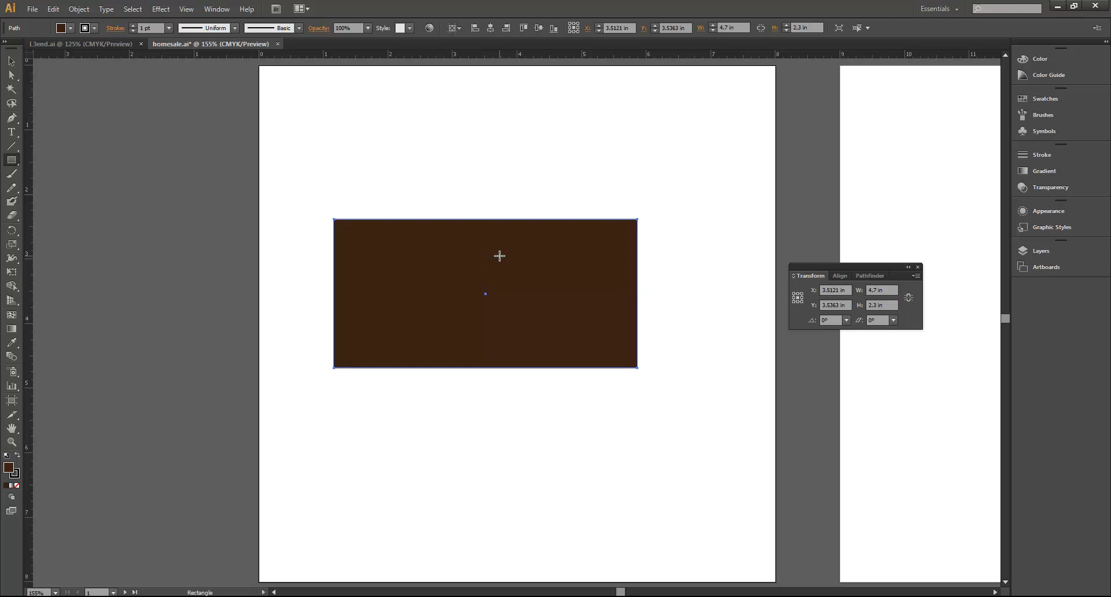
Create a 1 × 1.6 in door rectangle through the Rectangle dialog
click(71, 28)
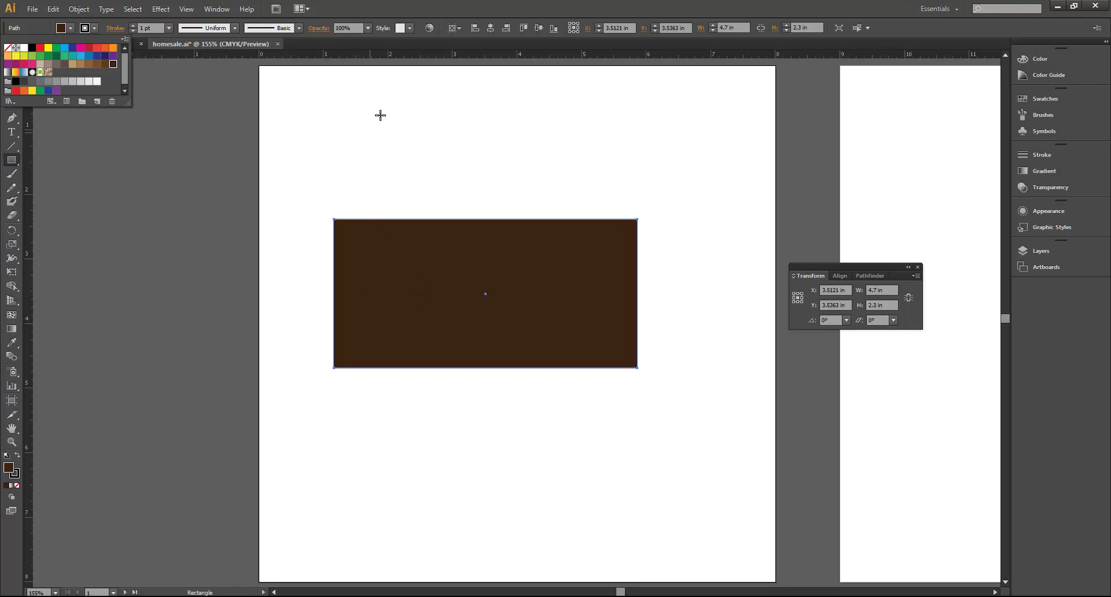
click(413, 282)
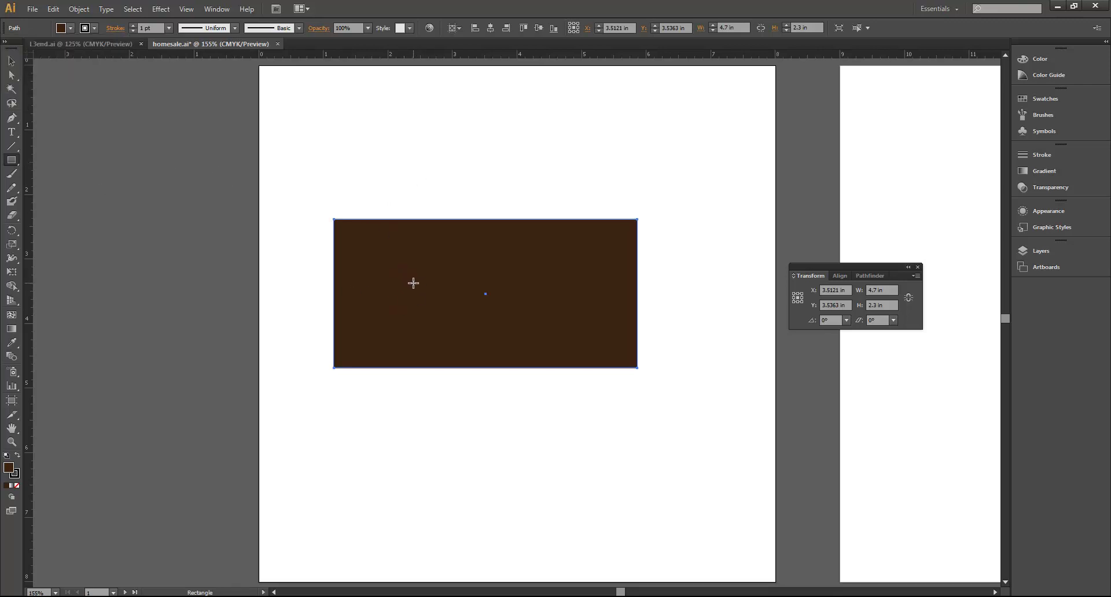
click(413, 283)
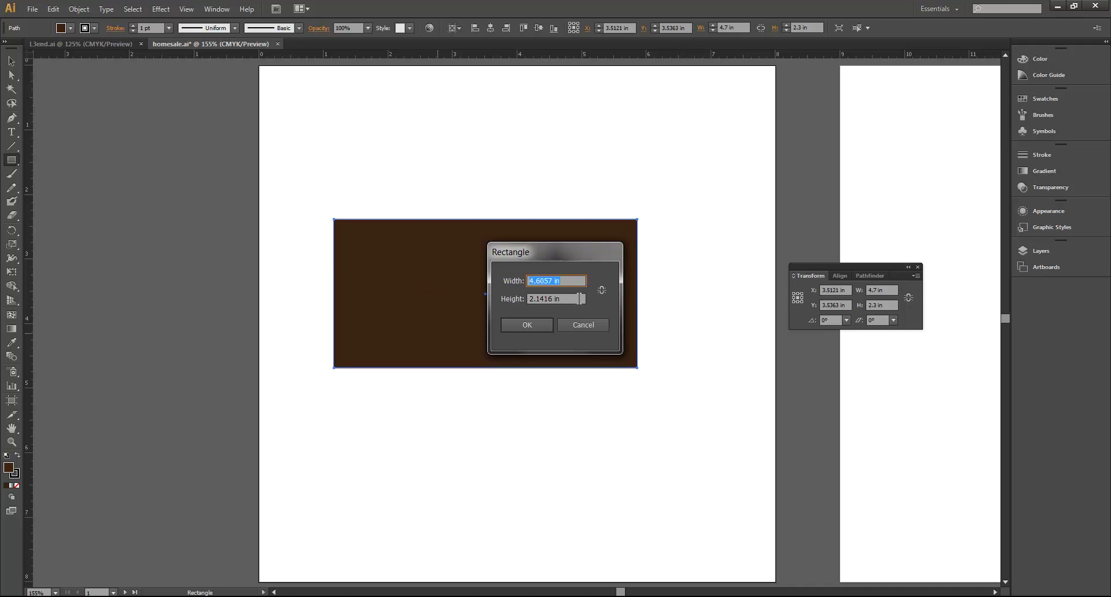
text(1)
key(Tab)
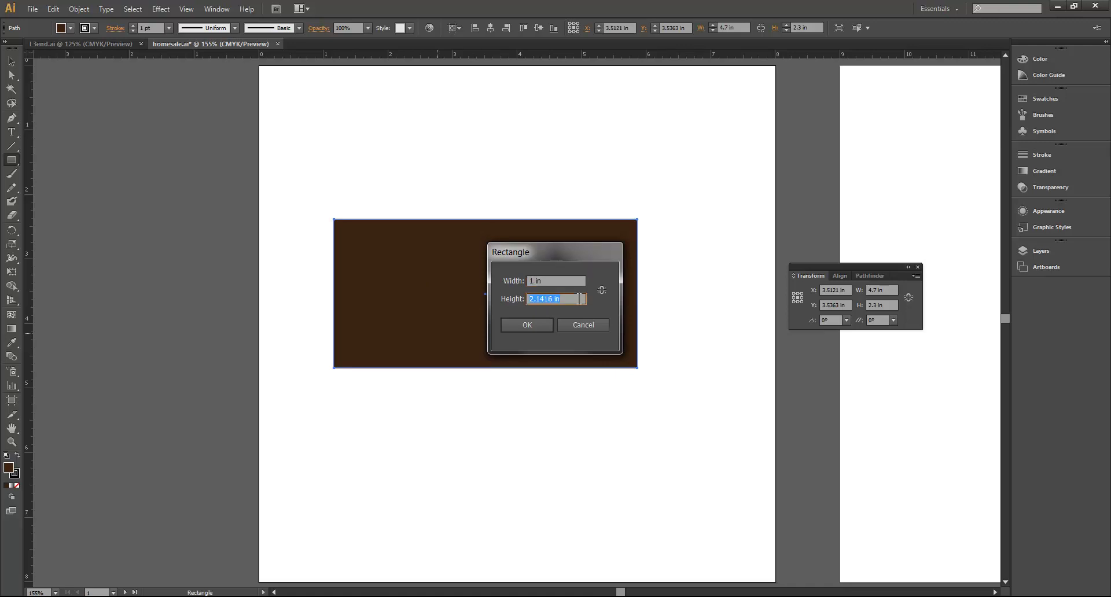
text(1.6)
click(527, 324)
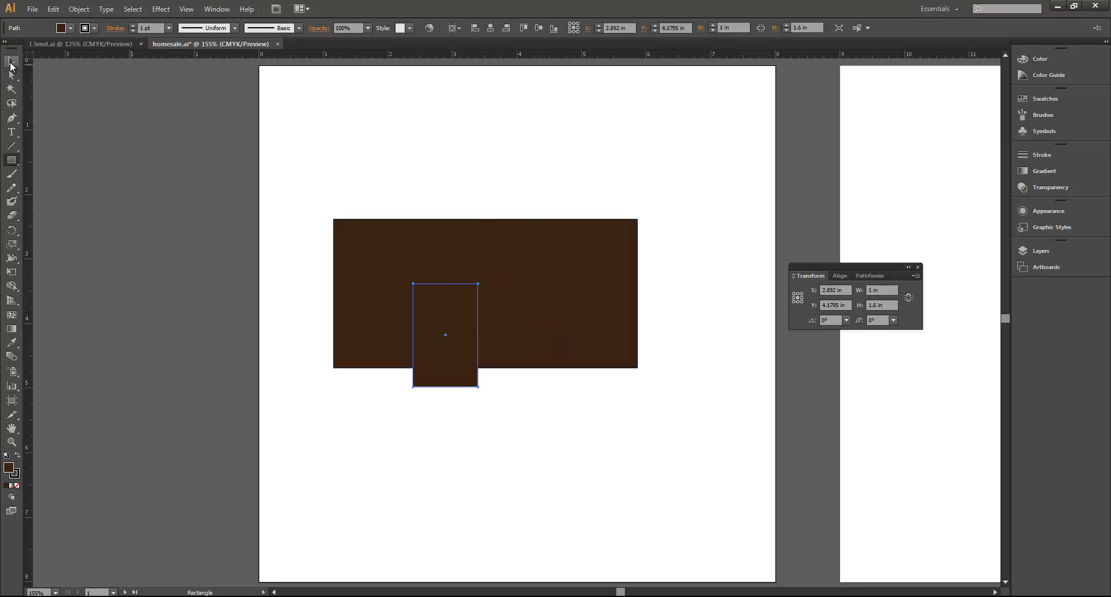
click(10, 63)
Move the door into the wall's bottom left, fill it red, and deselect it
mouse_move(447, 330)
mouse_down()
mouse_move(387, 311)
mouse_move(396, 310)
mouse_up()
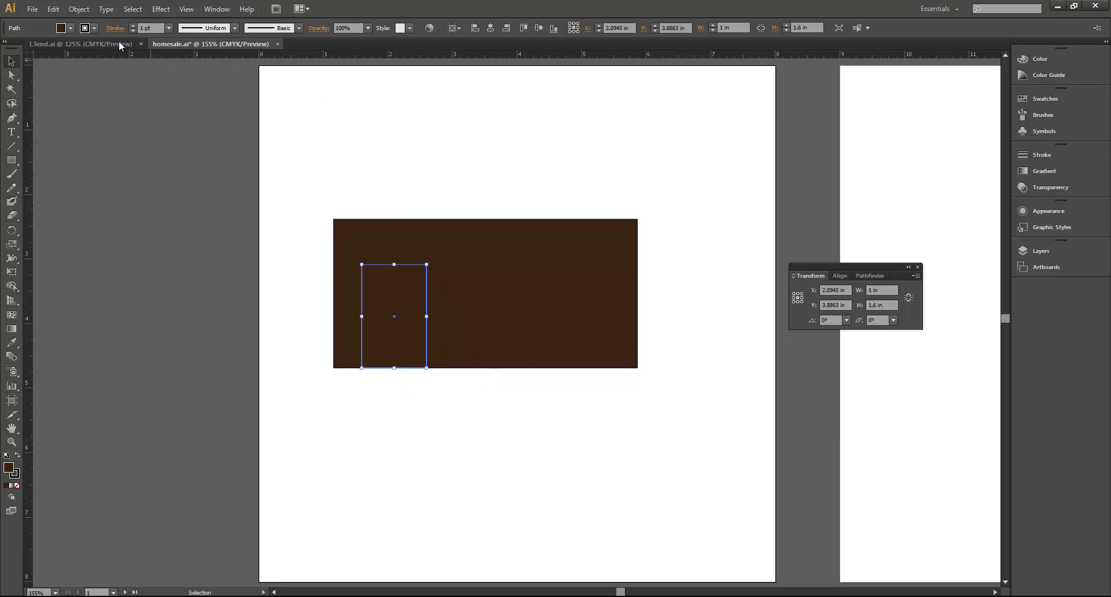
click(70, 27)
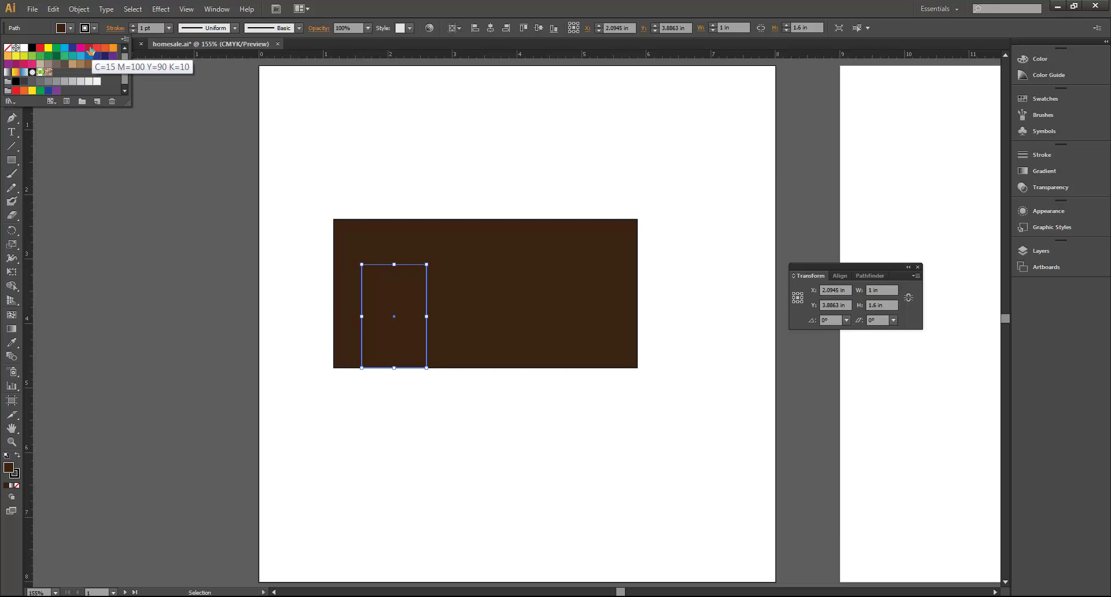
click(89, 49)
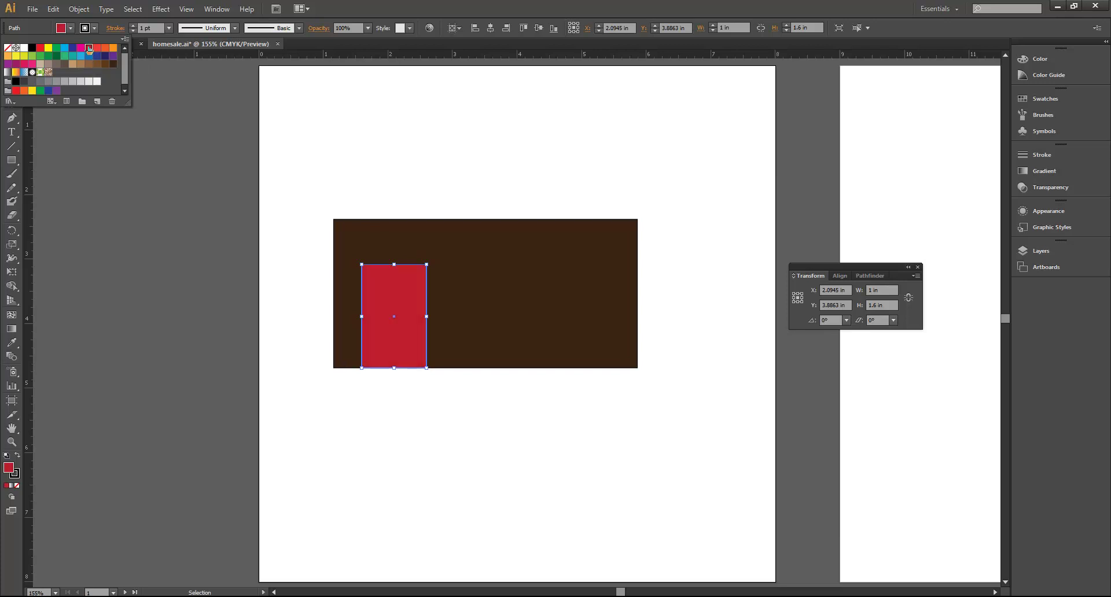
key(Escape)
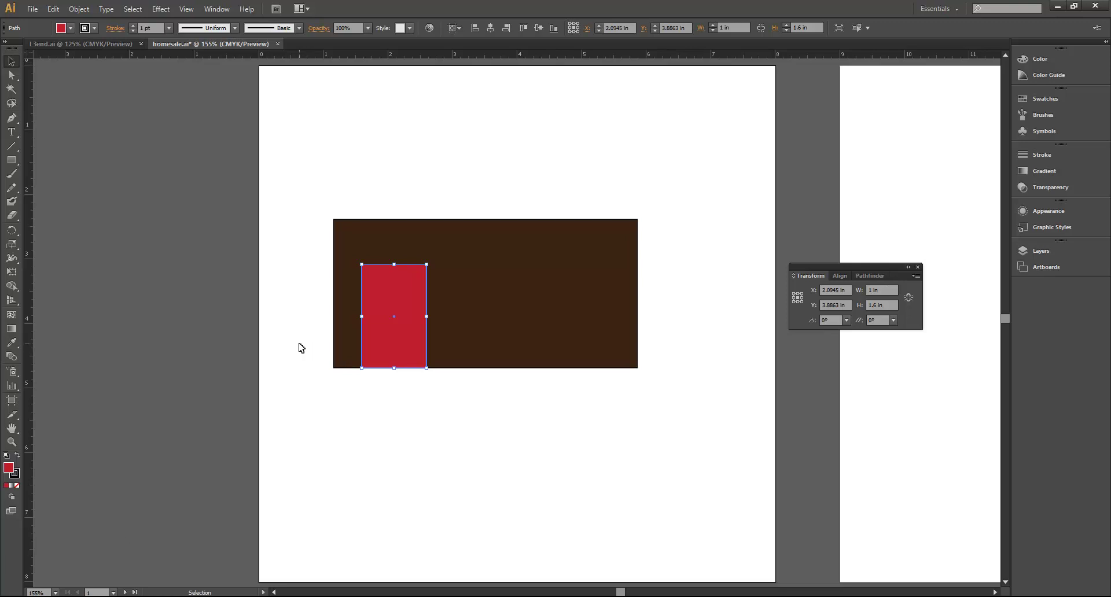
click(655, 581)
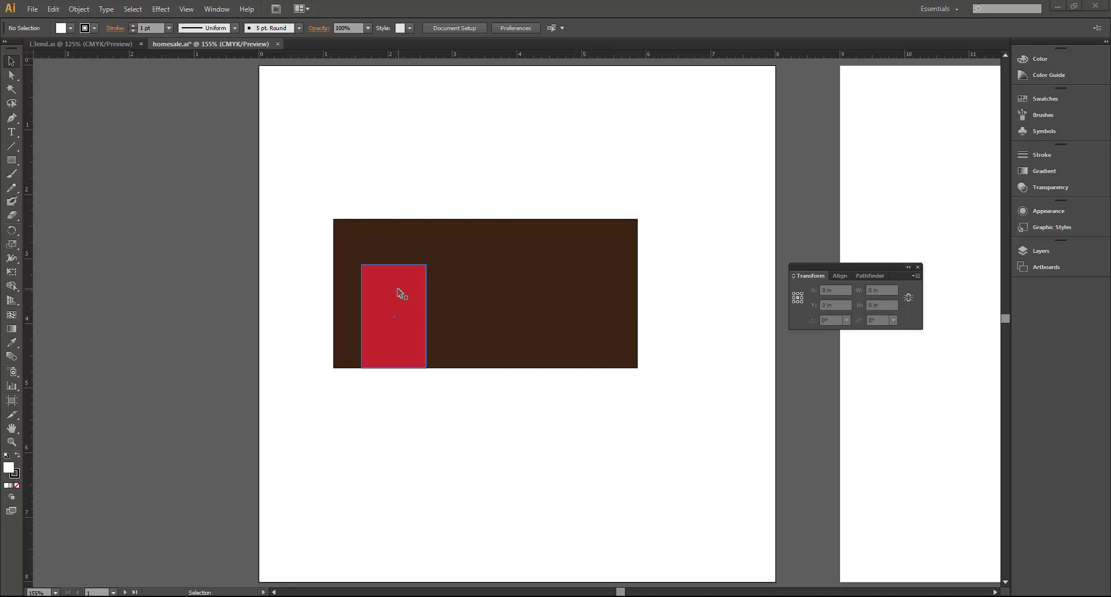
Duplicate the door to the right and resize the copy to 2.3 × 1.1 in for the window
drag(384, 290, 503, 285)
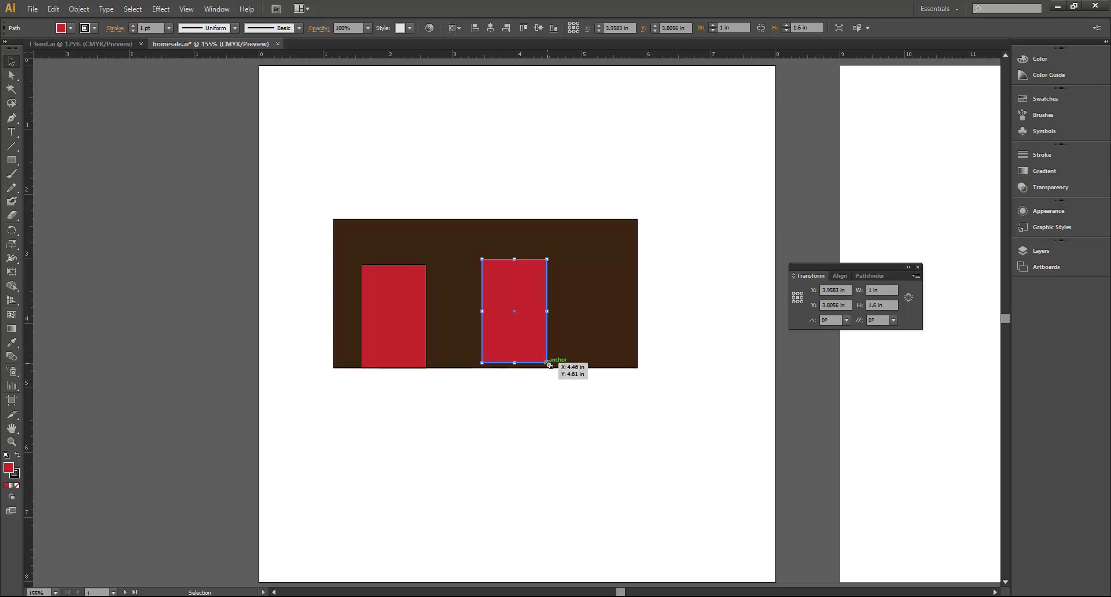
drag(545, 363, 615, 317)
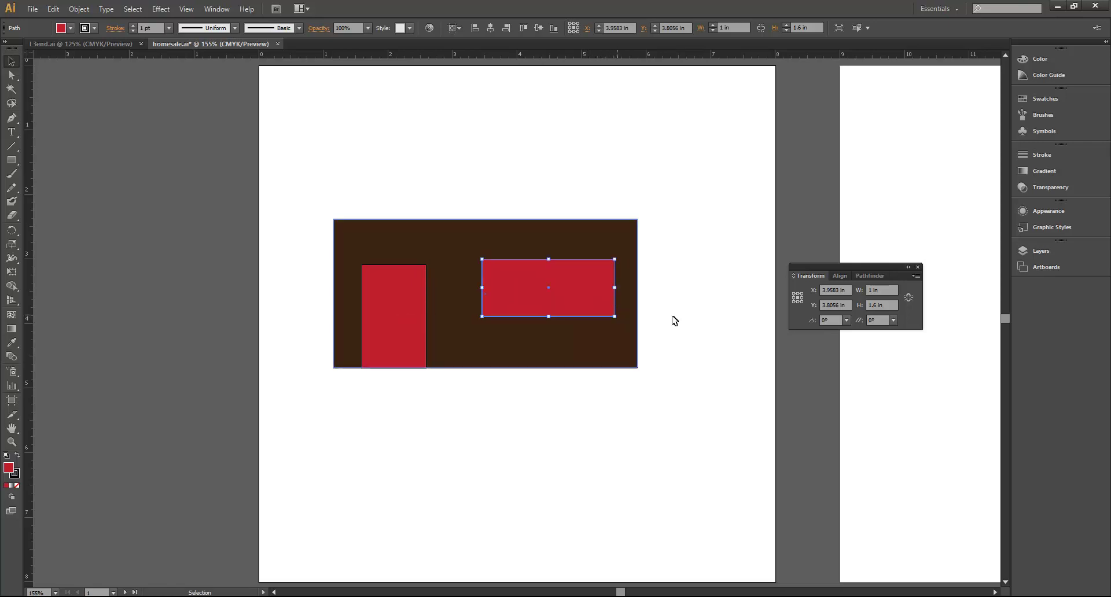
click(890, 291)
text(2.3)
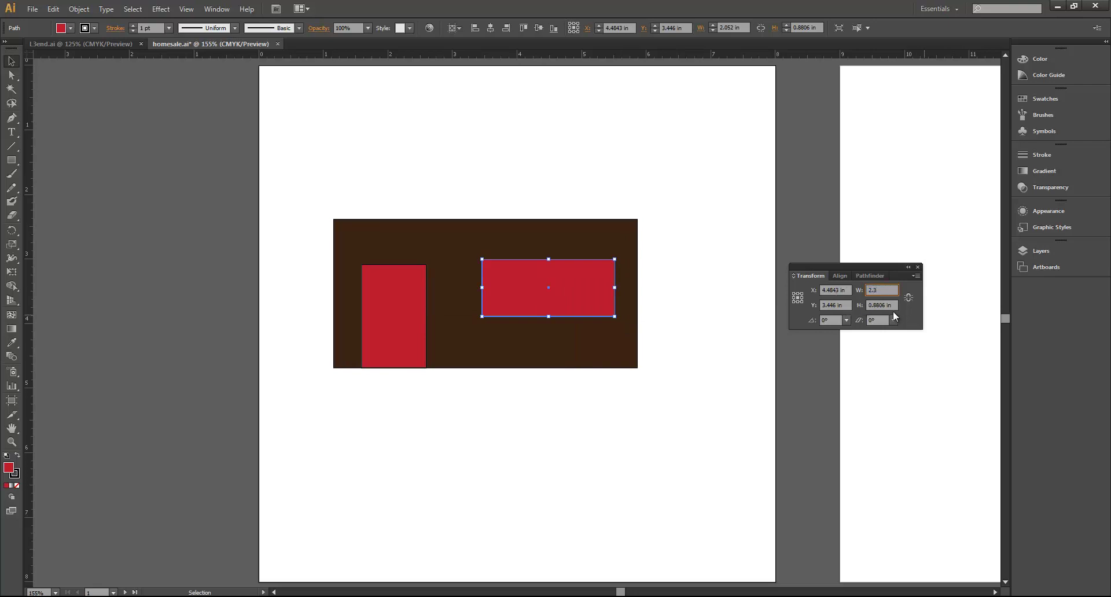
key(Tab)
text(1.1)
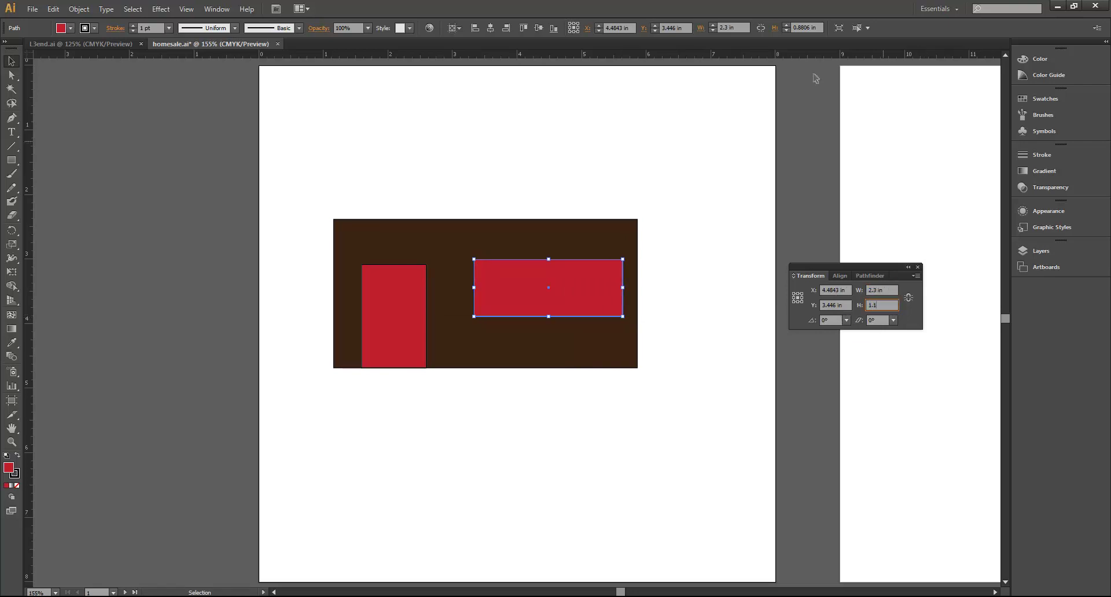
key(Return)
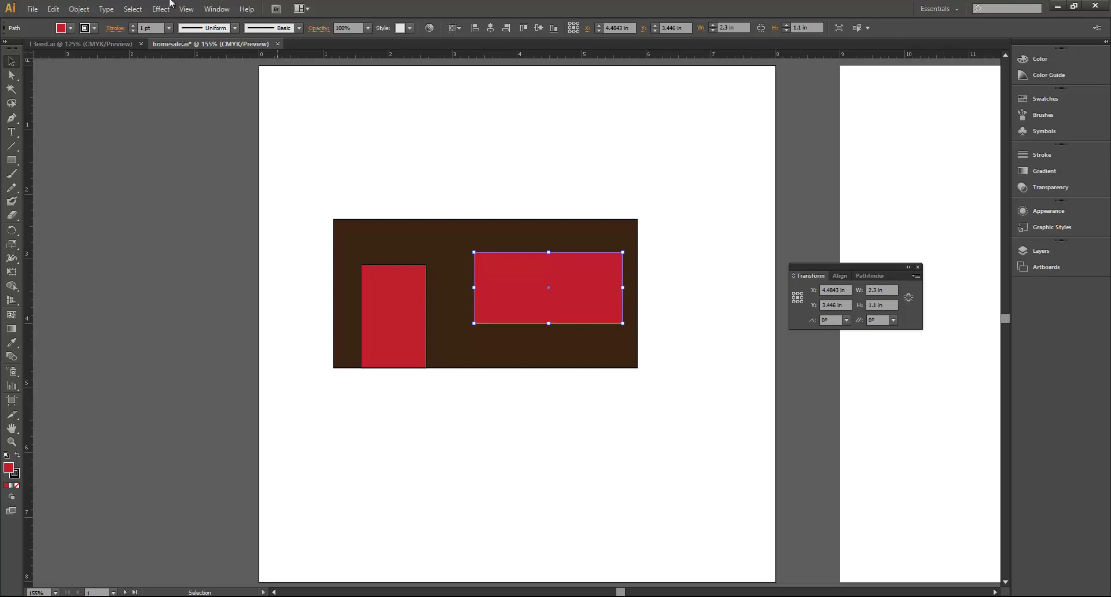
click(71, 28)
Fill the window white and align its top with the door's top
click(23, 48)
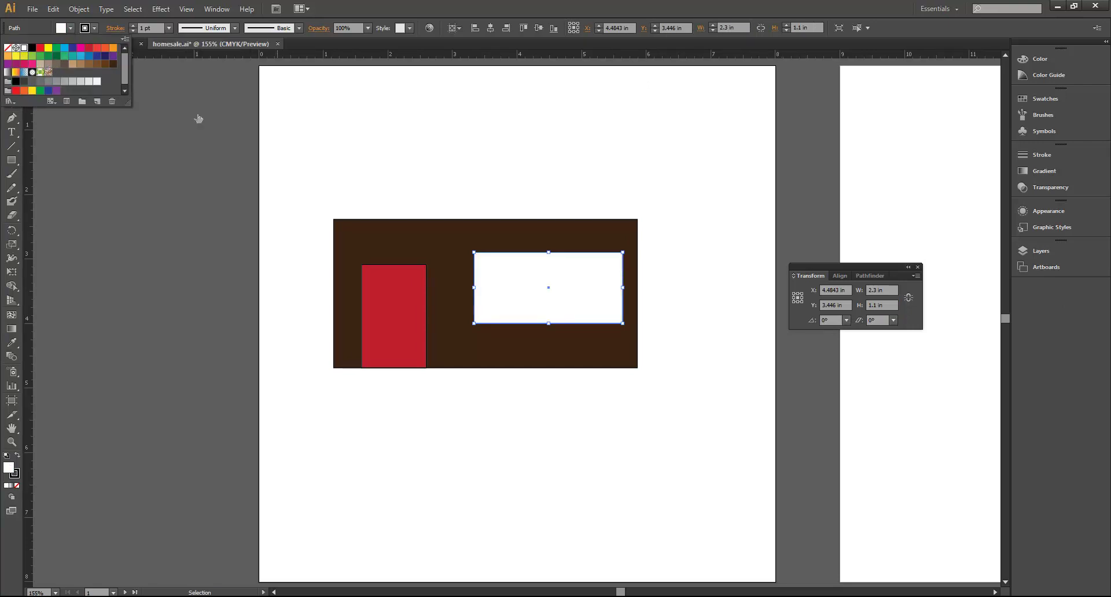
click(520, 283)
mouse_move(511, 287)
mouse_down()
mouse_move(487, 299)
mouse_move(549, 301)
mouse_move(587, 189)
mouse_up()
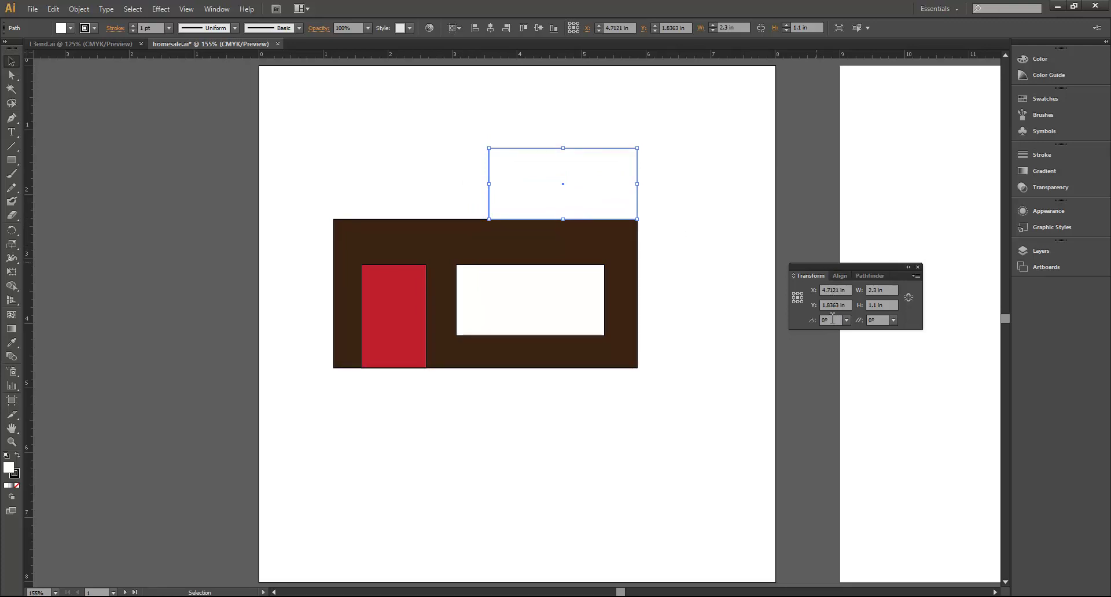
Narrow a white rectangle to 0.75 in and place it on the wall's top right as the chimney
click(888, 293)
text(75)
key(Return)
drag(573, 168, 619, 164)
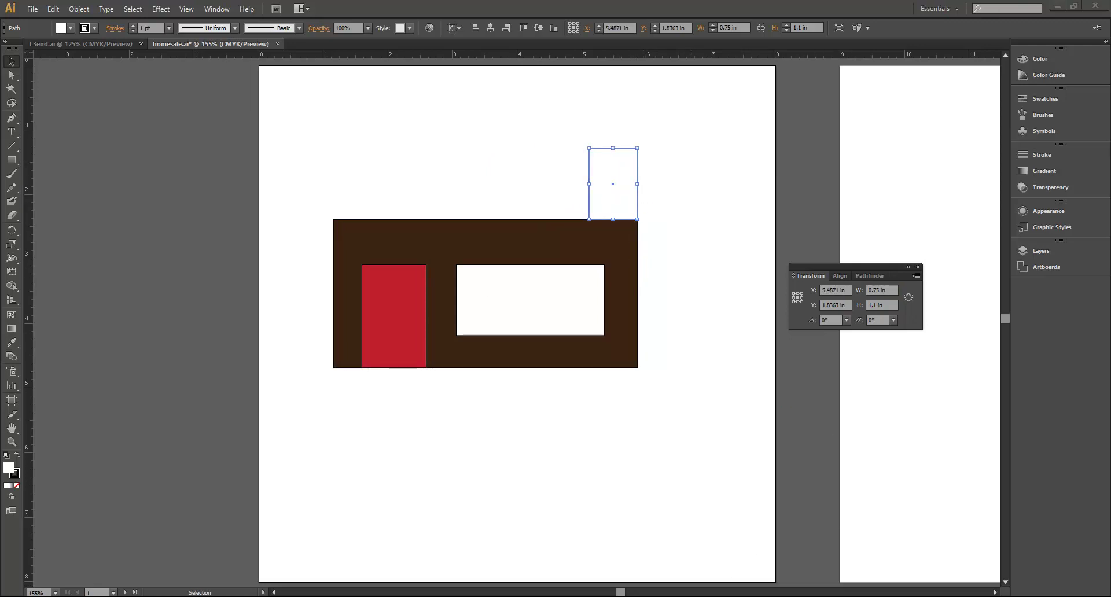
click(857, 492)
key(a)
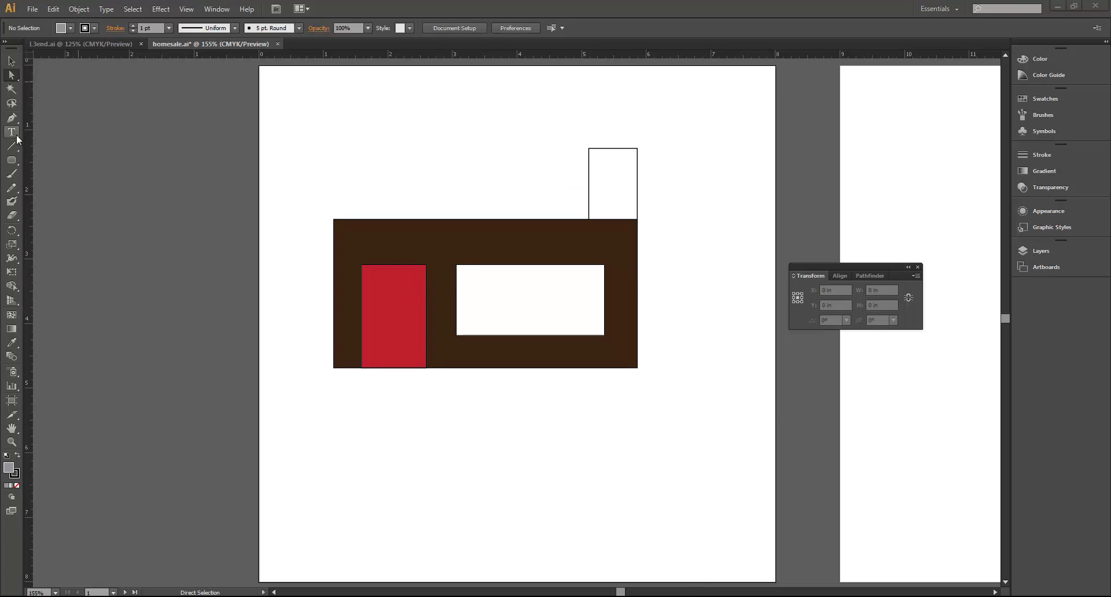
Draw a thin grey rounded bar, about 0.88 × 0.18 in, and nudge it onto the chimney top
click(11, 161)
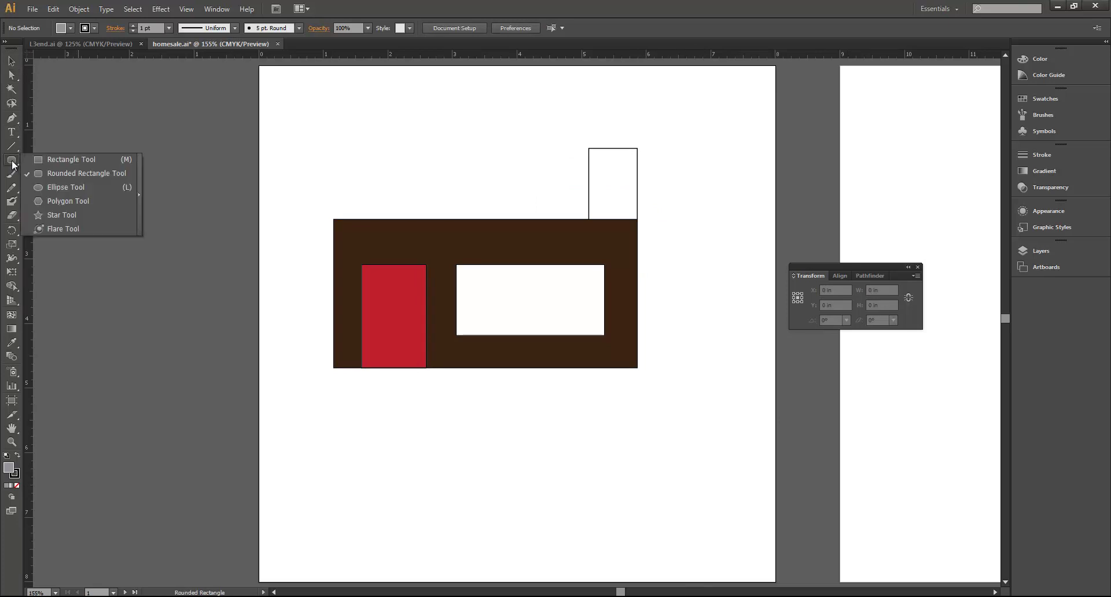
click(81, 175)
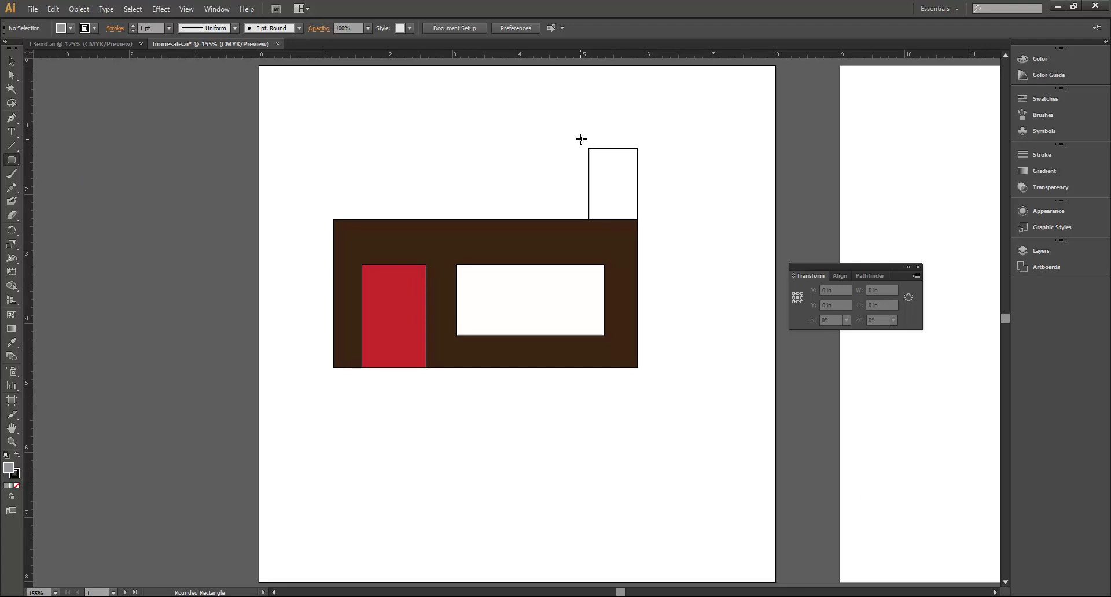
drag(586, 139, 642, 154)
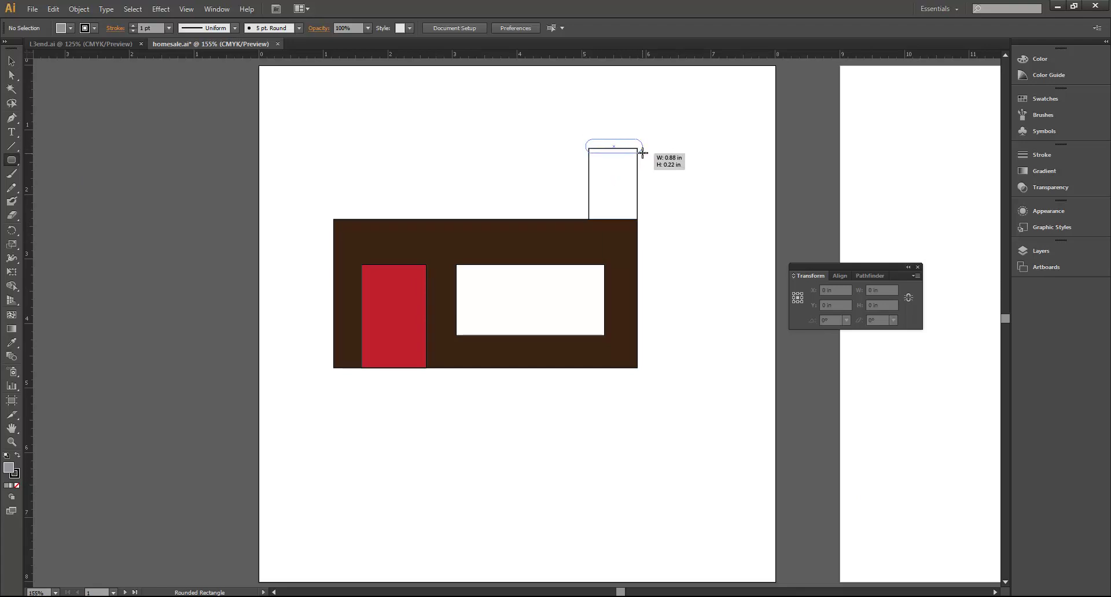
drag(642, 154, 642, 152)
click(70, 28)
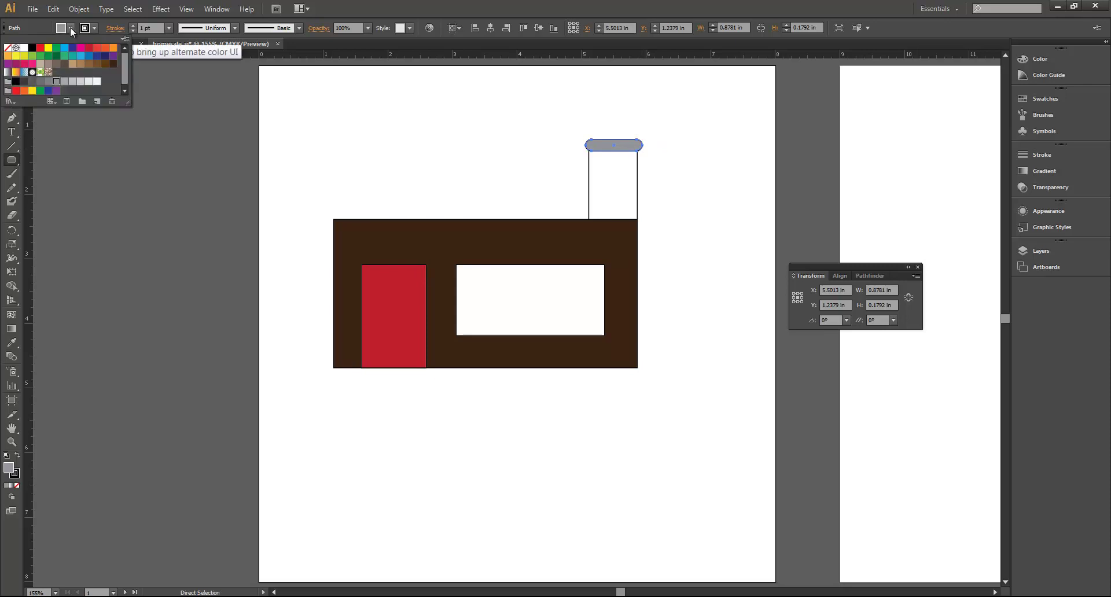
key(a)
click(11, 61)
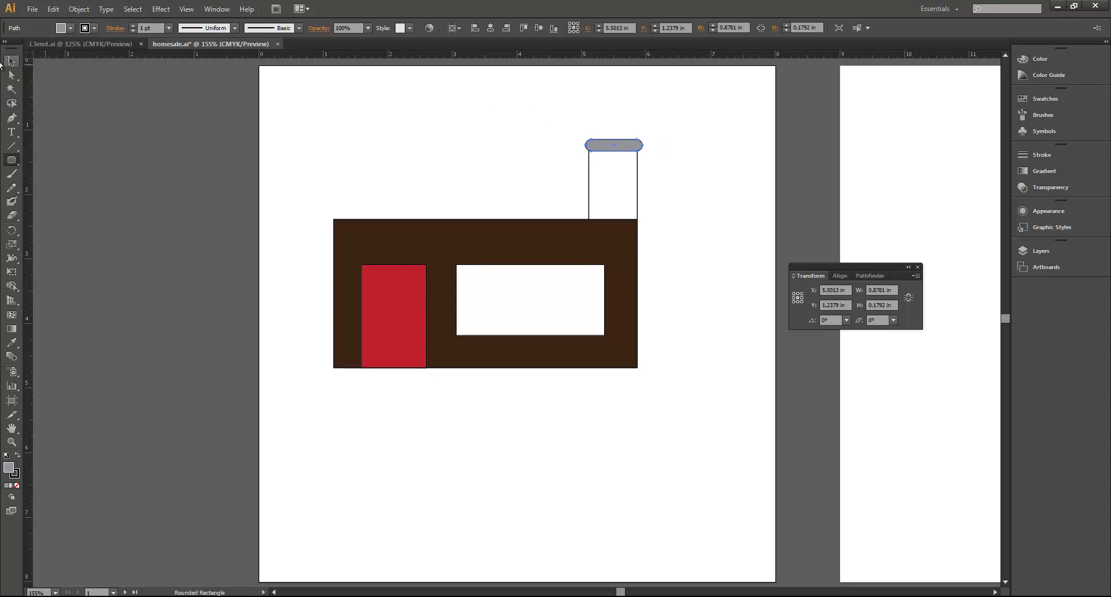
drag(626, 148, 626, 152)
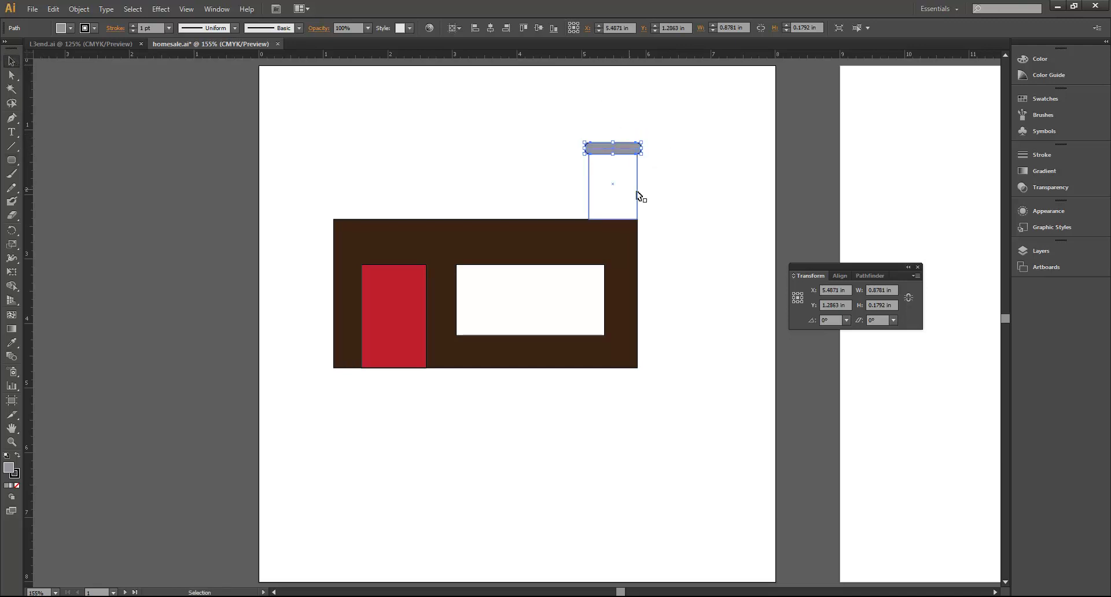
click(653, 204)
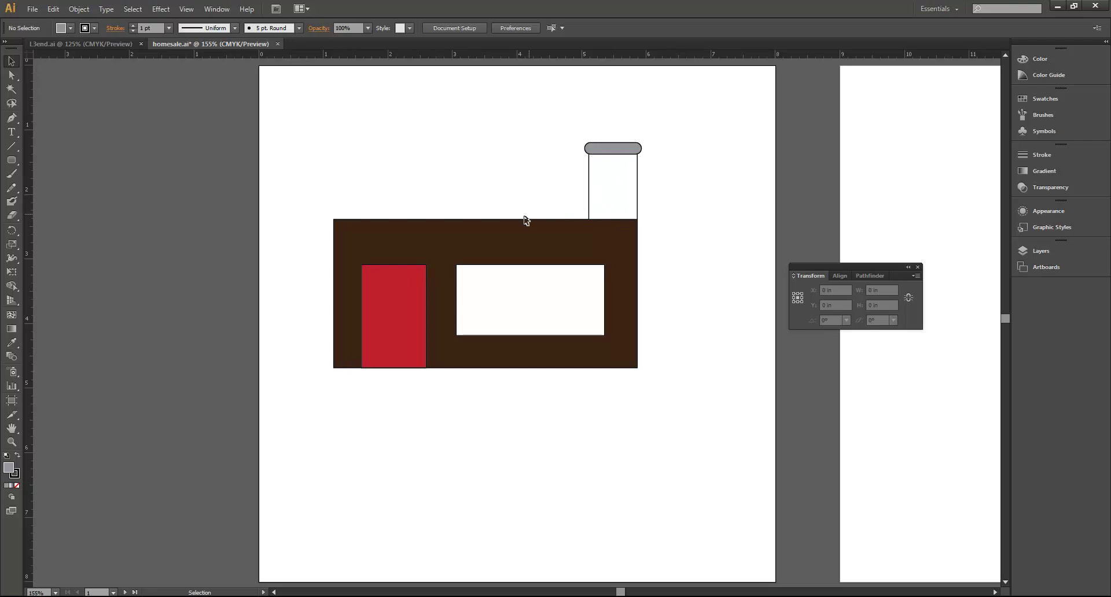
Drag a polygon above the wall's left side and reduce it to a roughly 3.22 × 2.79 in triangle
click(12, 166)
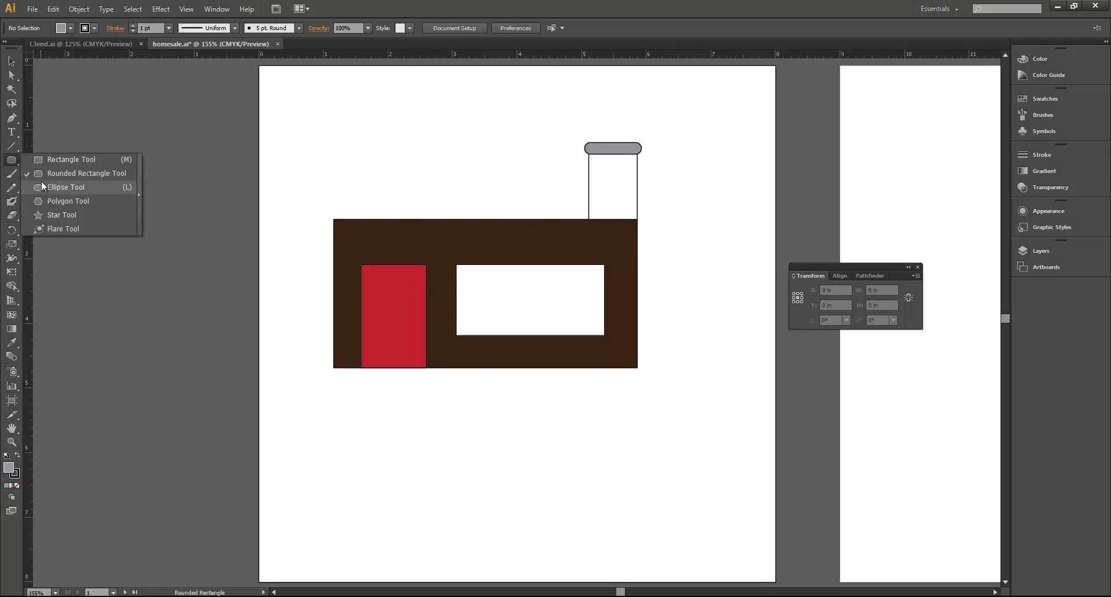
click(53, 201)
drag(399, 166, 519, 195)
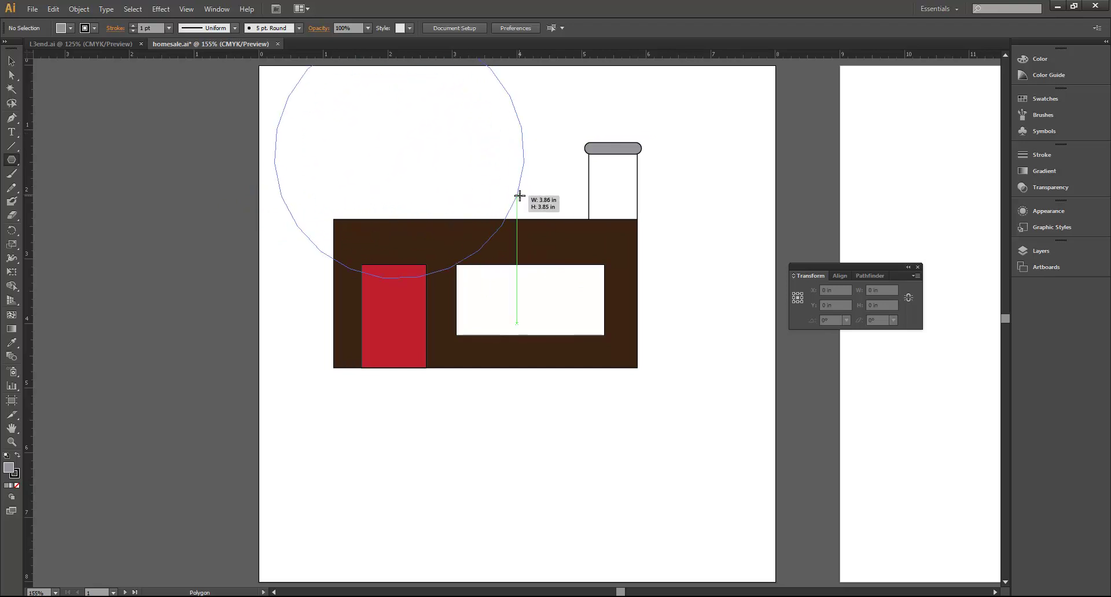
key(Down)
key(Down)
key(Down)
mouse_move(519, 195)
mouse_down()
mouse_move(502, 115)
mouse_move(479, 183)
mouse_move(492, 159)
mouse_move(486, 109)
mouse_move(493, 129)
mouse_move(467, 145)
mouse_move(470, 134)
mouse_up()
key(Down)
key(Down)
key(Up)
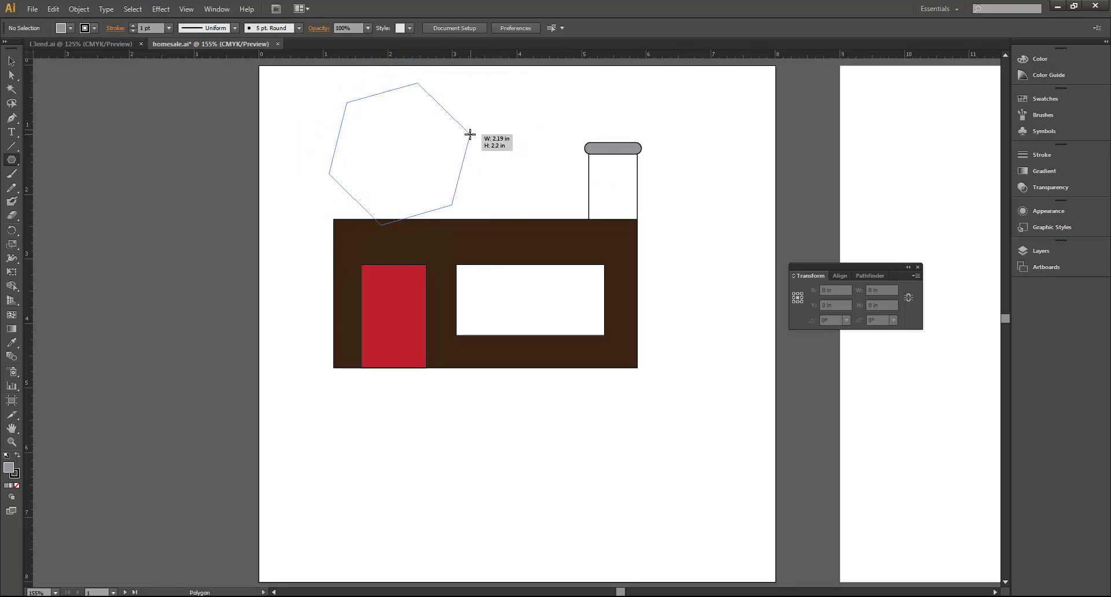
key(Up)
key(Down)
key(Down)
key(Down)
key(Down)
mouse_move(470, 134)
mouse_down()
mouse_move(507, 231)
mouse_move(500, 218)
mouse_up()
Move the roof triangle onto the wall's top edge and fill it white
key(v)
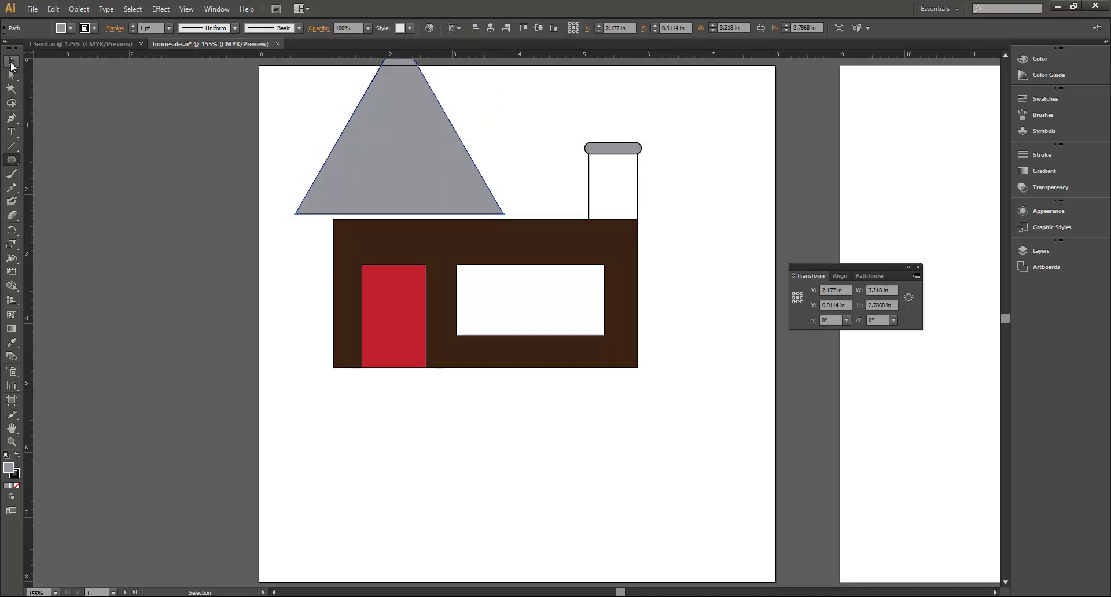
drag(407, 168, 489, 189)
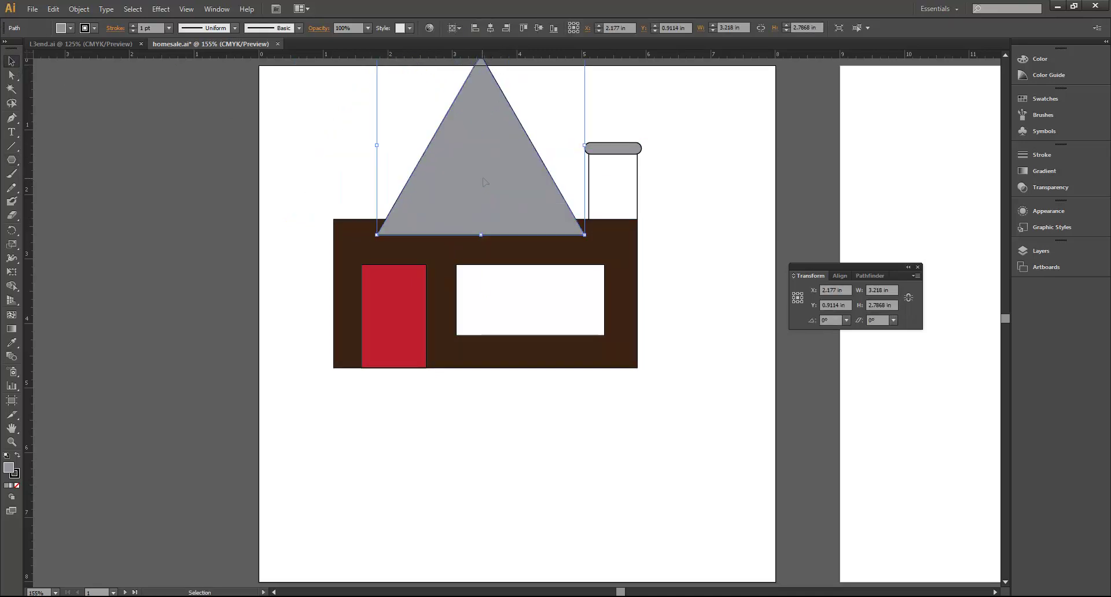
click(68, 29)
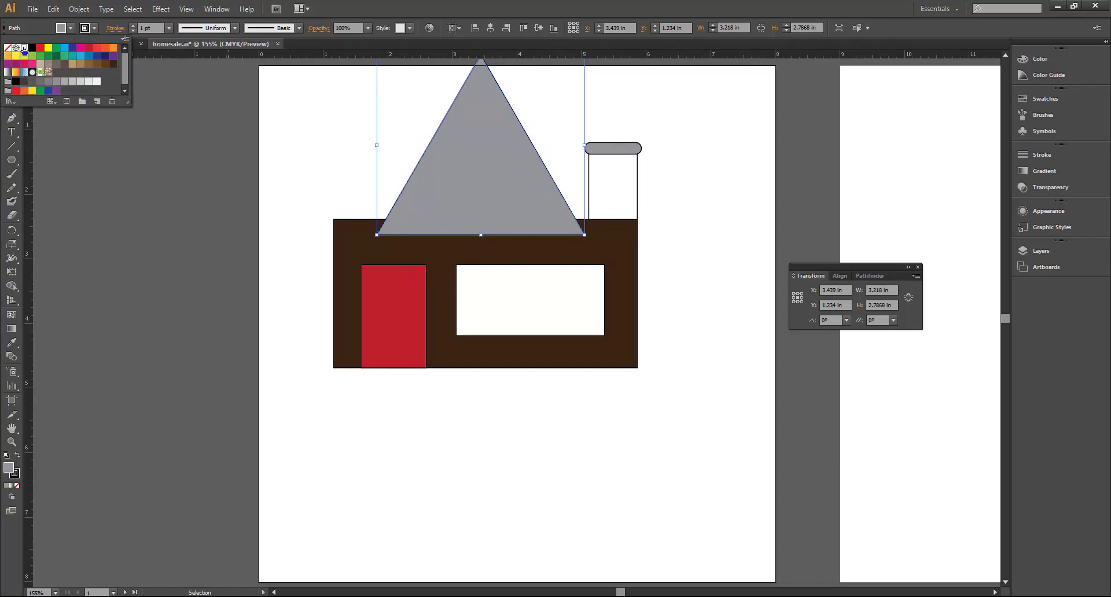
click(24, 47)
click(694, 425)
Move the whole house lower on the page, then reselect the roof triangle
drag(299, 99, 682, 389)
drag(568, 289, 568, 355)
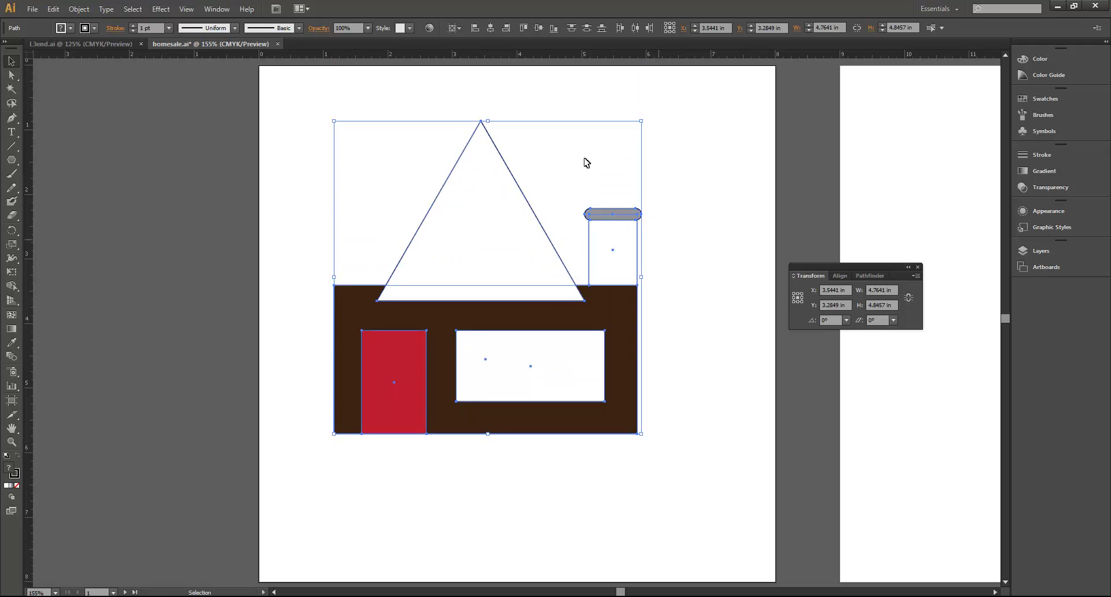
drag(290, 121, 439, 220)
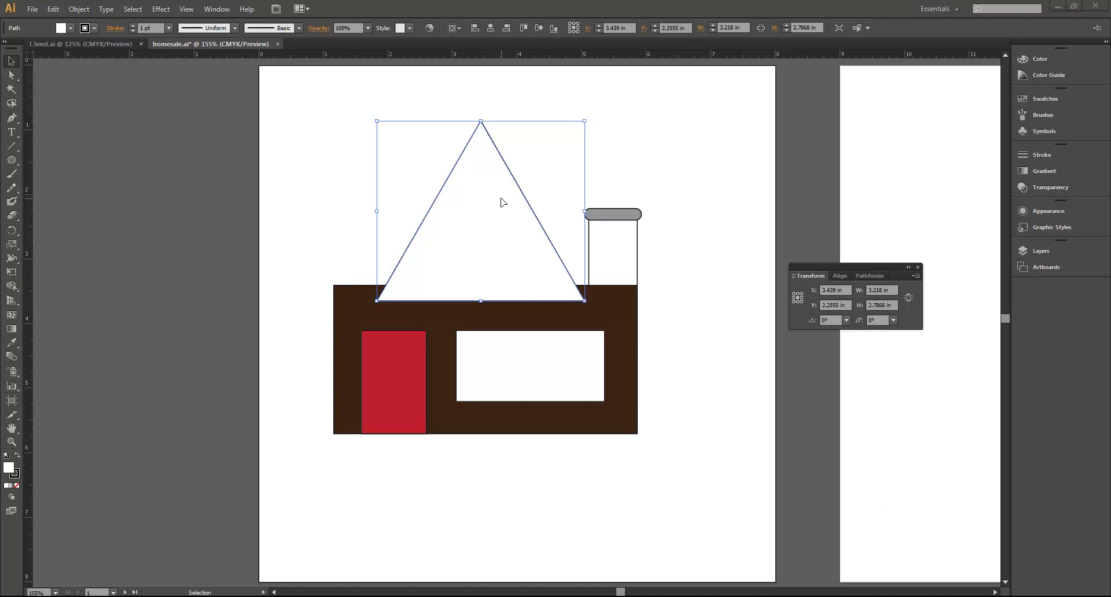
Resize the roof triangle to 3.5 × 1.7 in and lower it onto the wall's top
click(882, 290)
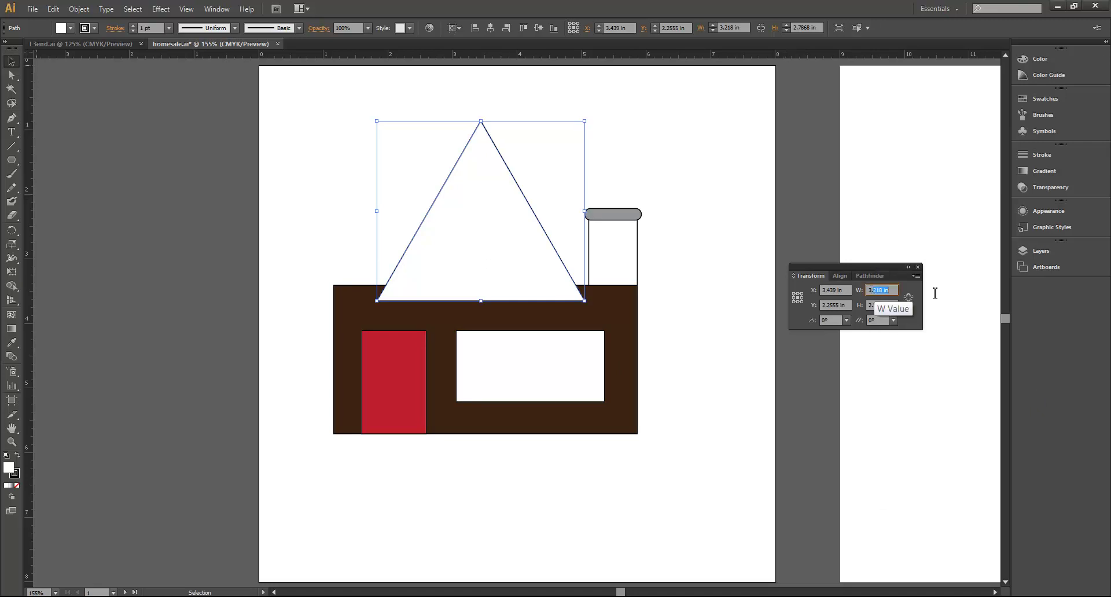
text(3.5)
key(Tab)
text(1.7)
key(Return)
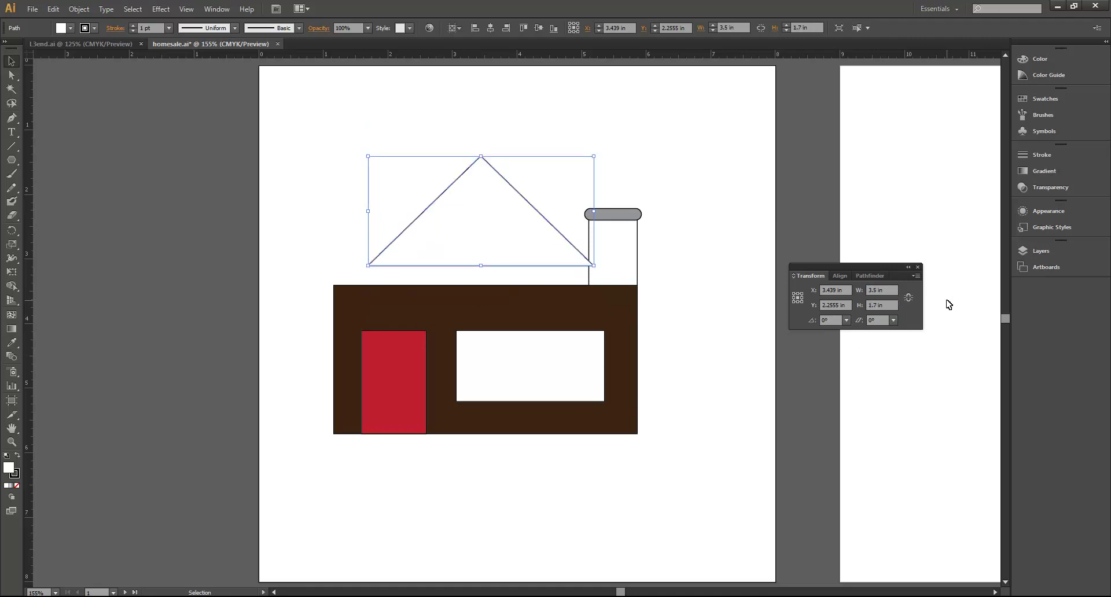
drag(475, 252, 472, 285)
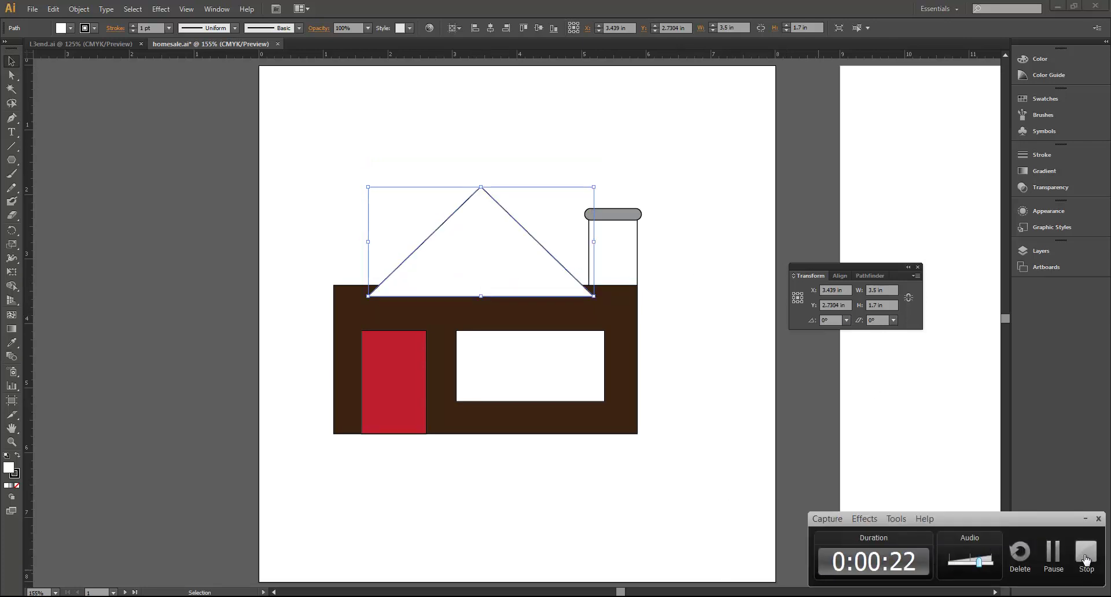
click(1086, 558)
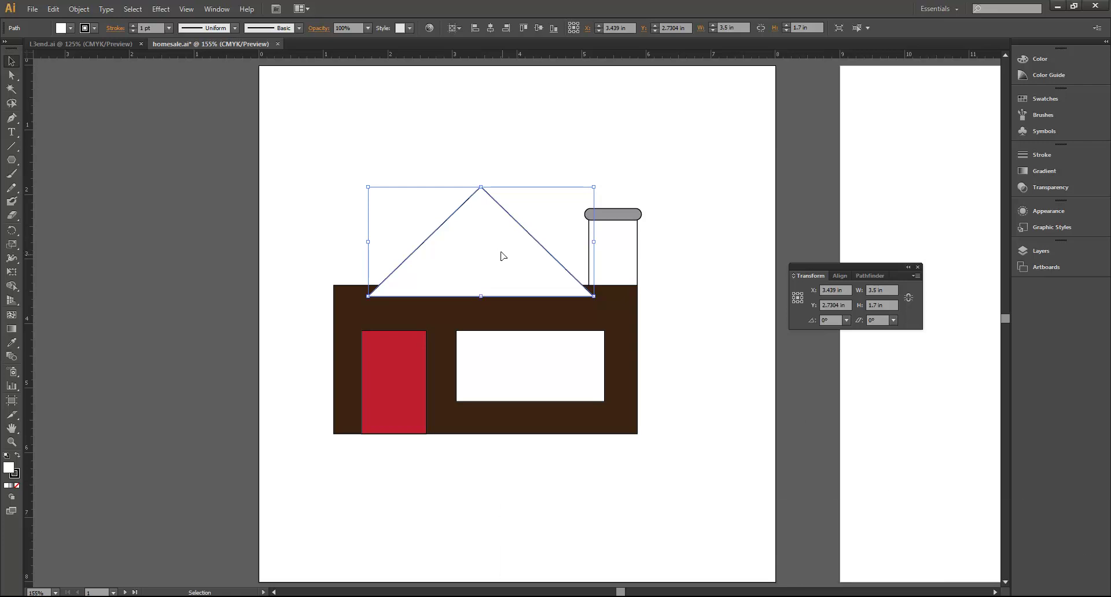
Give the roof triangle a 10 pt black stroke aligned to the inside
click(116, 28)
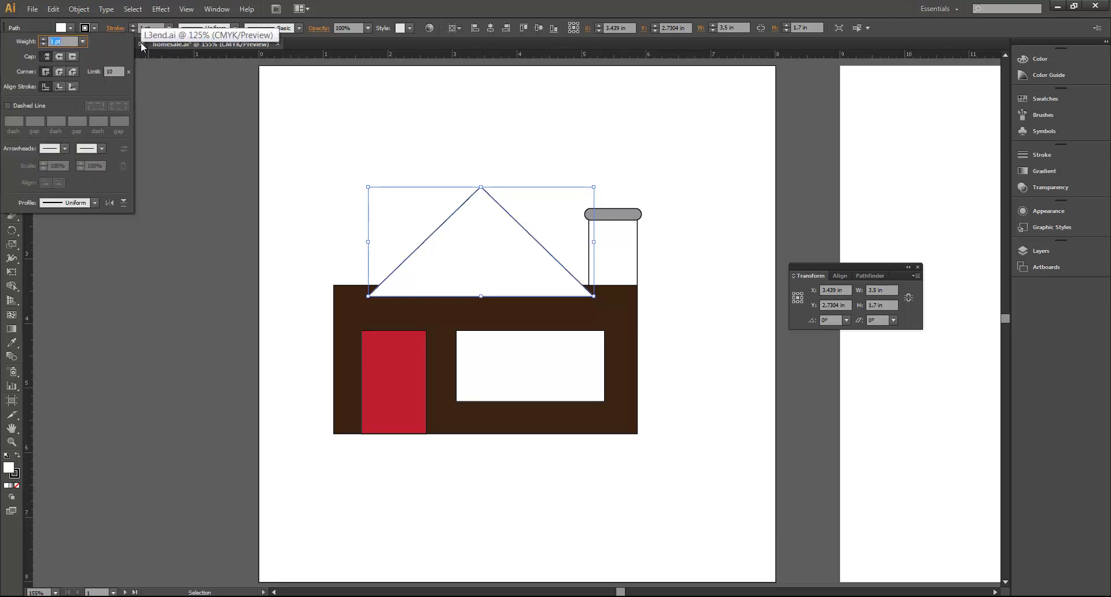
click(43, 40)
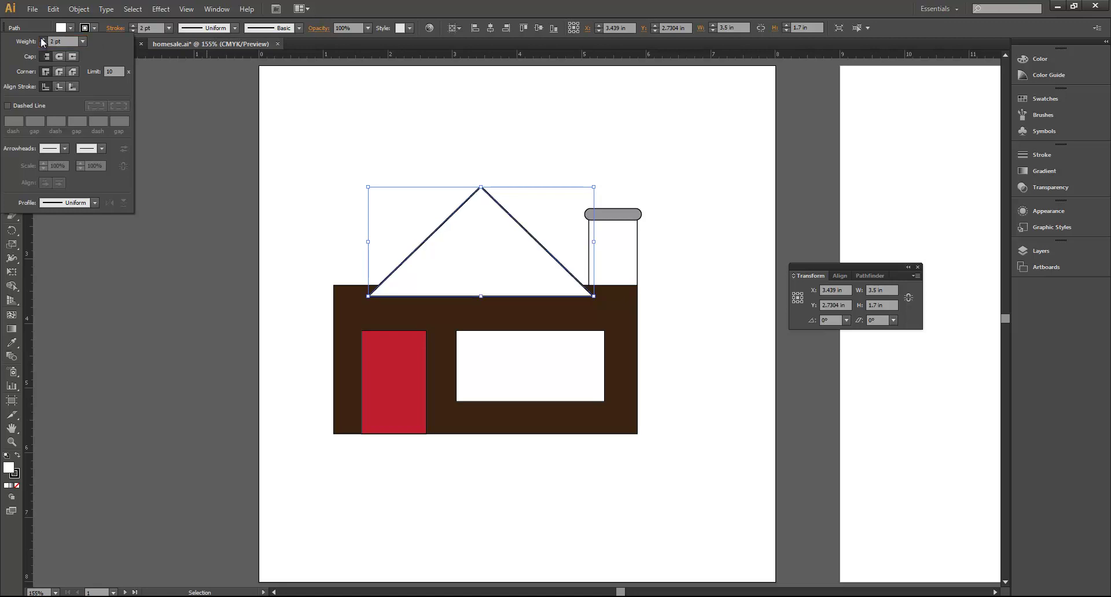
click(42, 39)
click(42, 39)
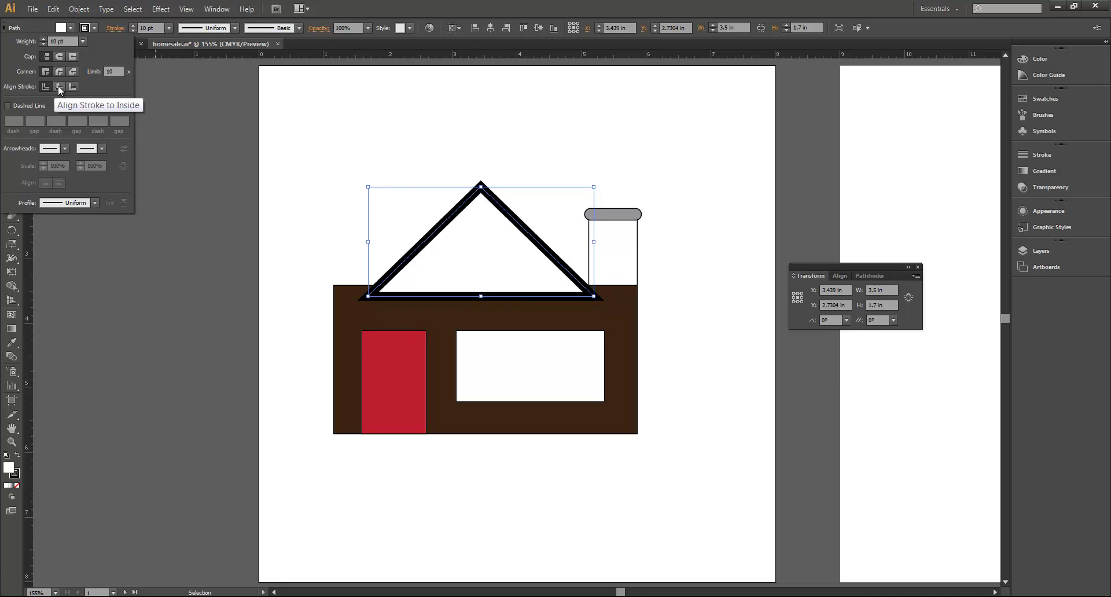
click(58, 86)
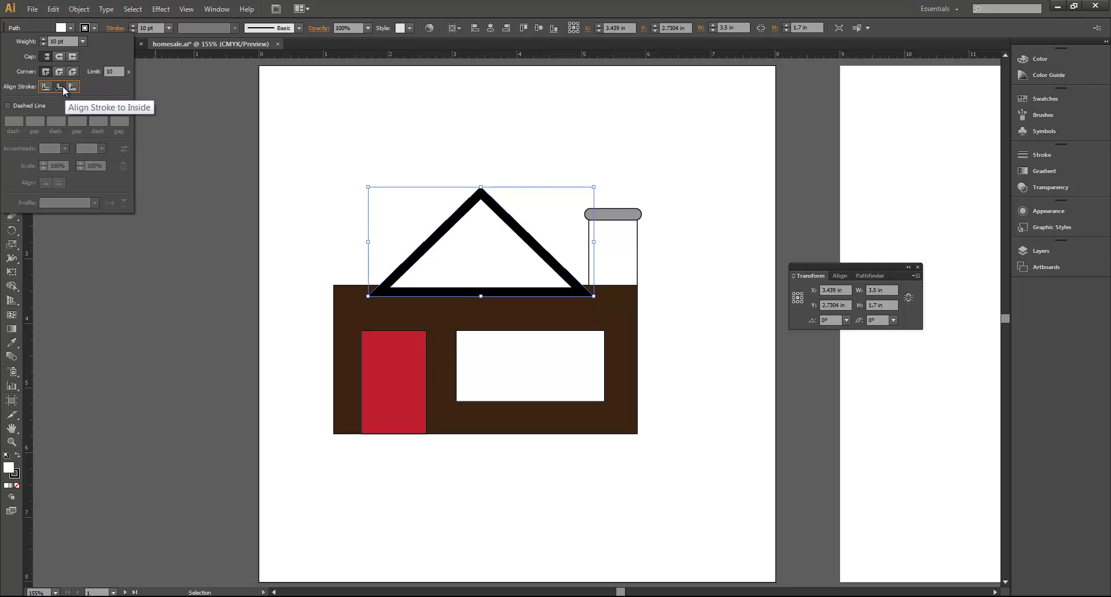
Fill the gable triangle light grey (K=10) and give its outline a darker grey stroke
click(62, 33)
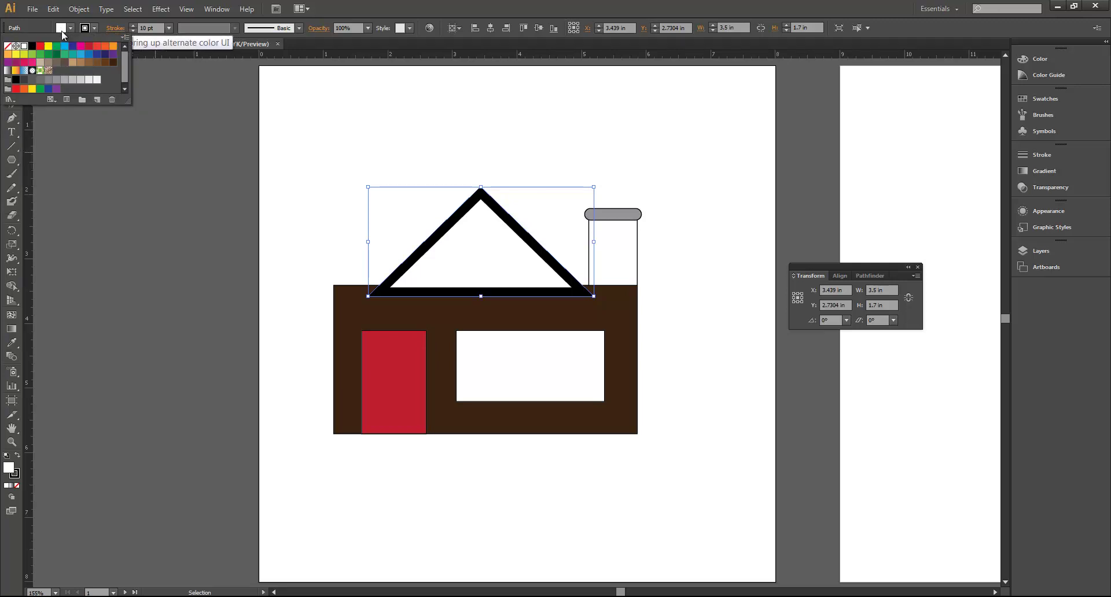
click(81, 81)
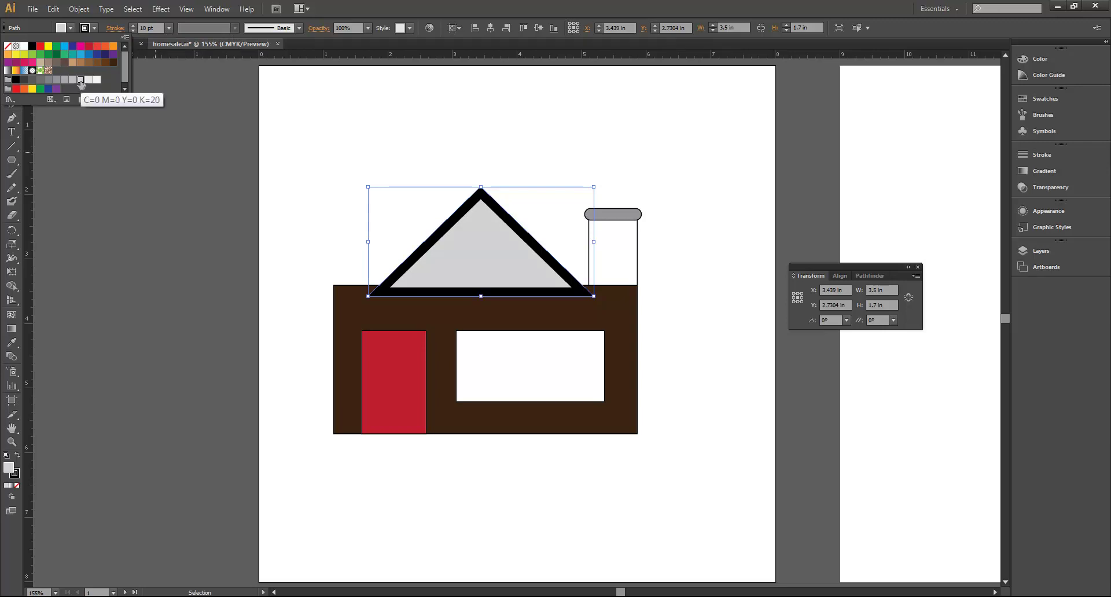
click(94, 29)
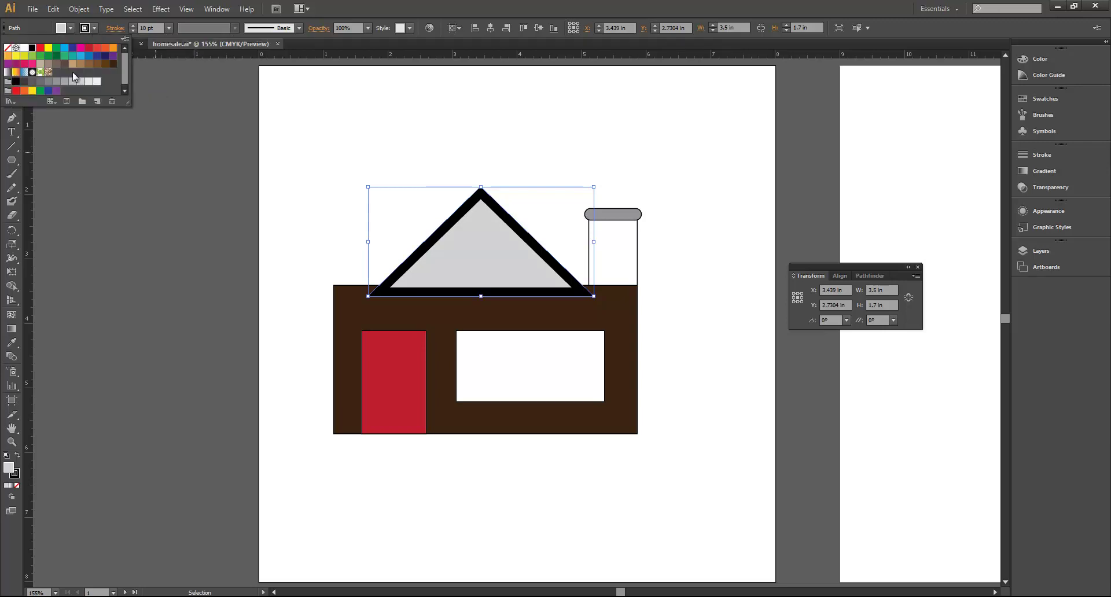
click(65, 82)
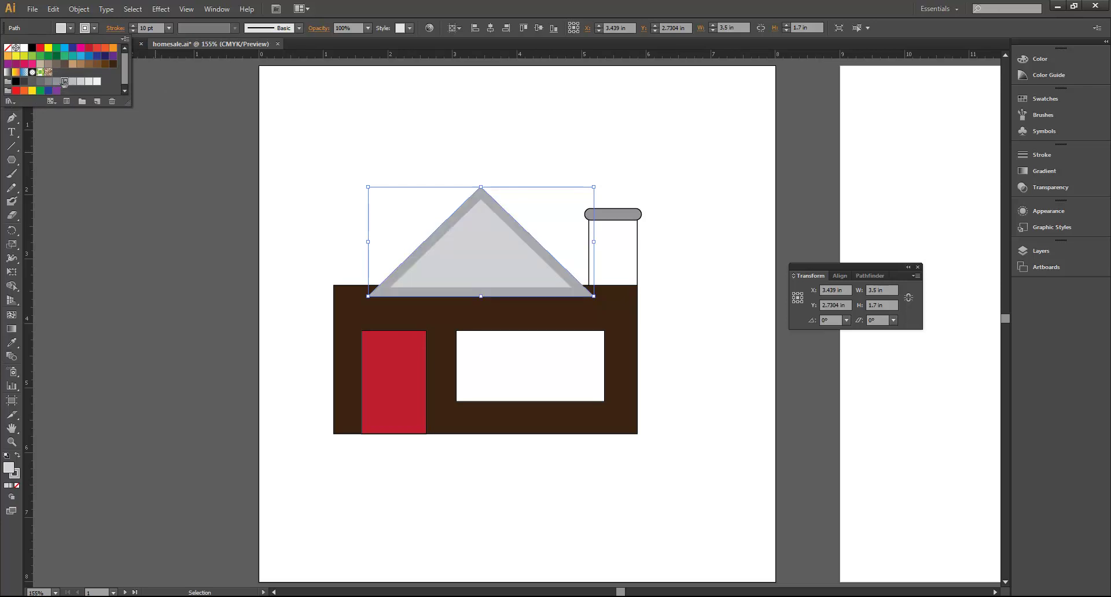
click(56, 81)
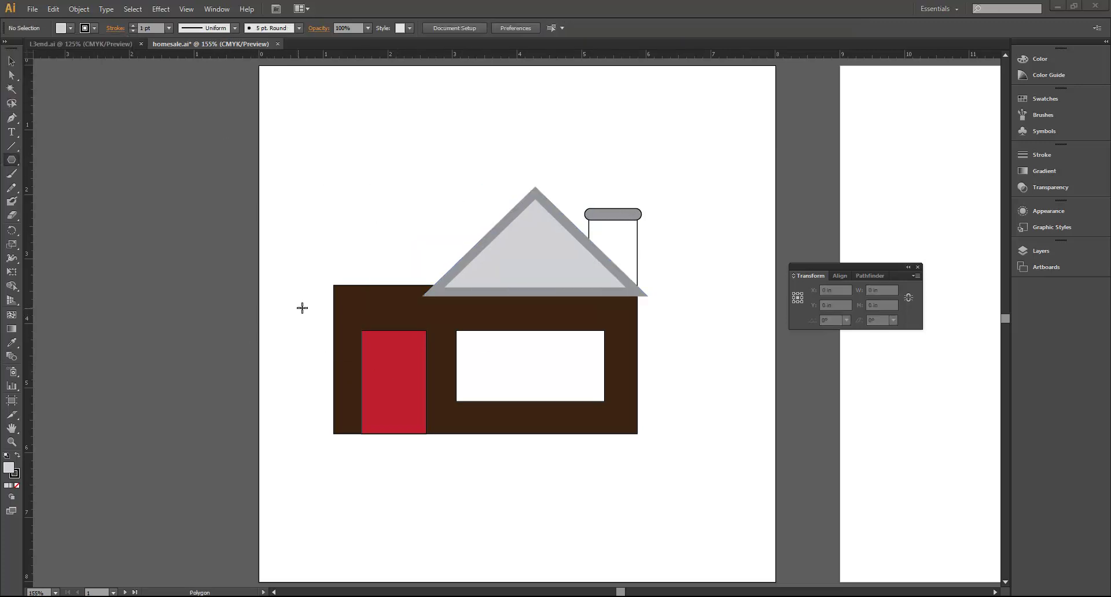
After checking L3end.ai, draw a rectangle left of the gable over the wall's top
click(101, 44)
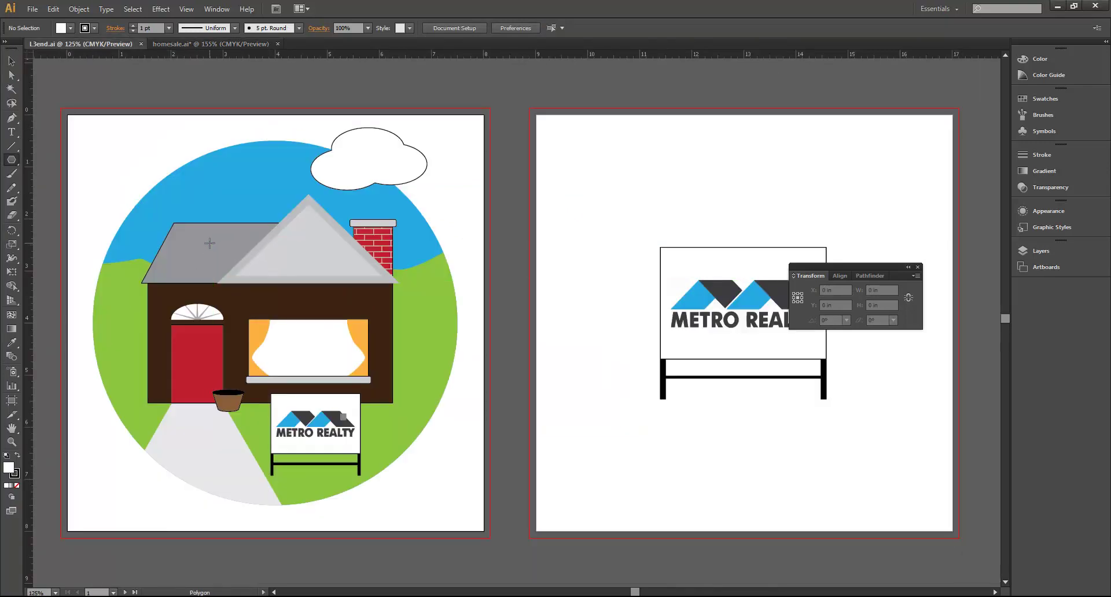
click(208, 44)
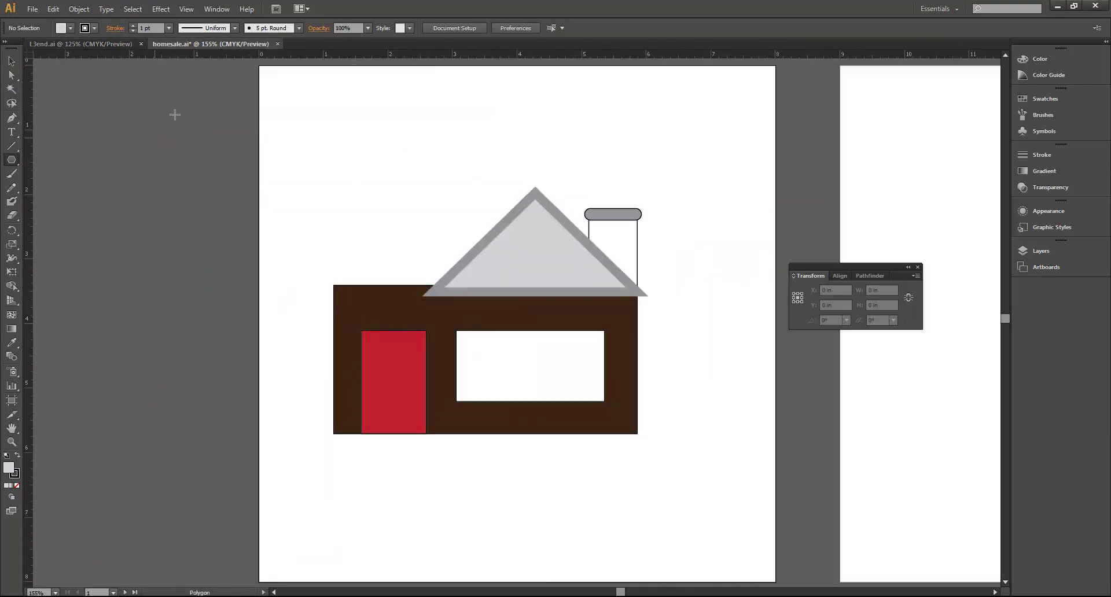
click(12, 163)
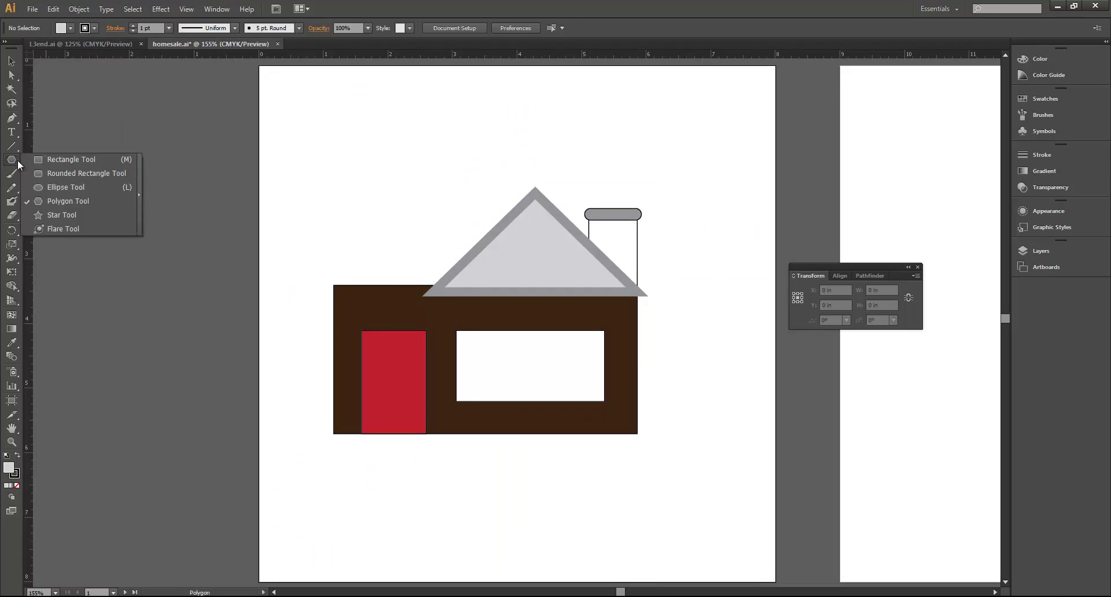
click(91, 161)
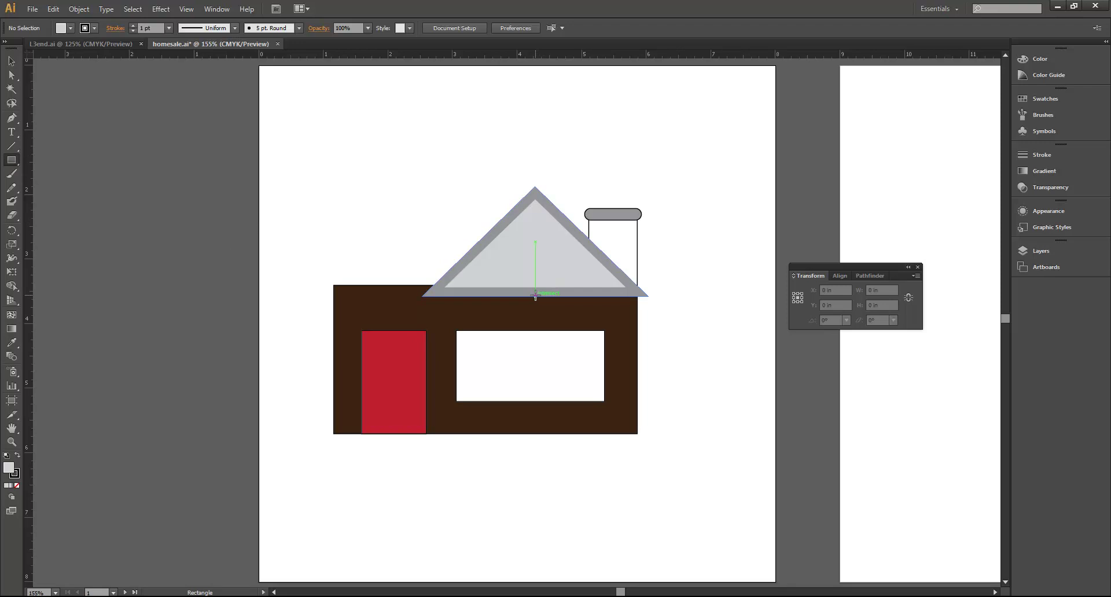
drag(535, 296, 322, 219)
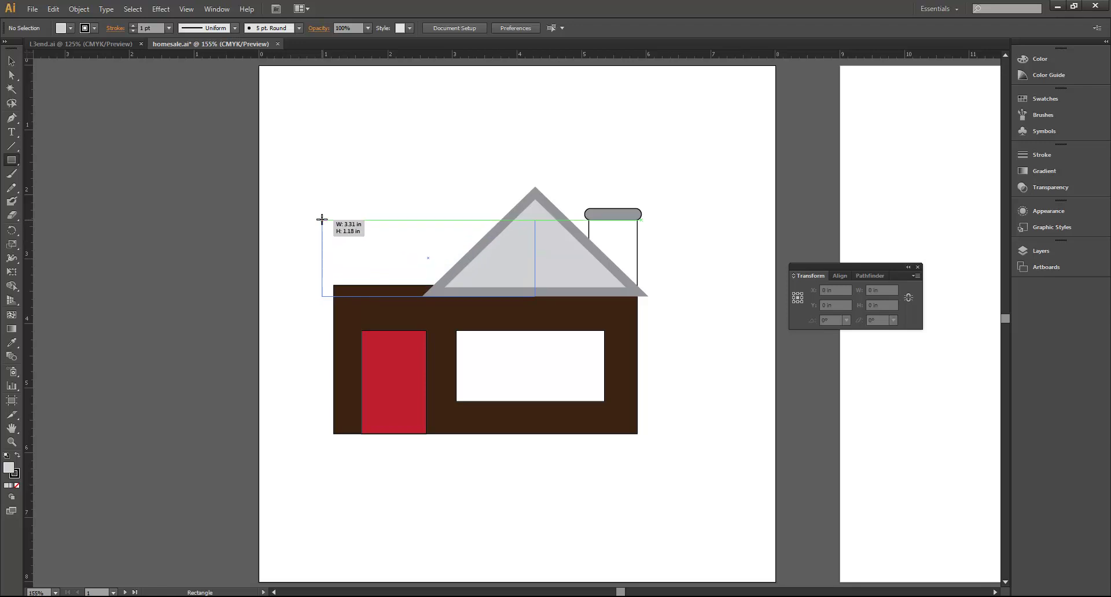
drag(322, 219, 327, 216)
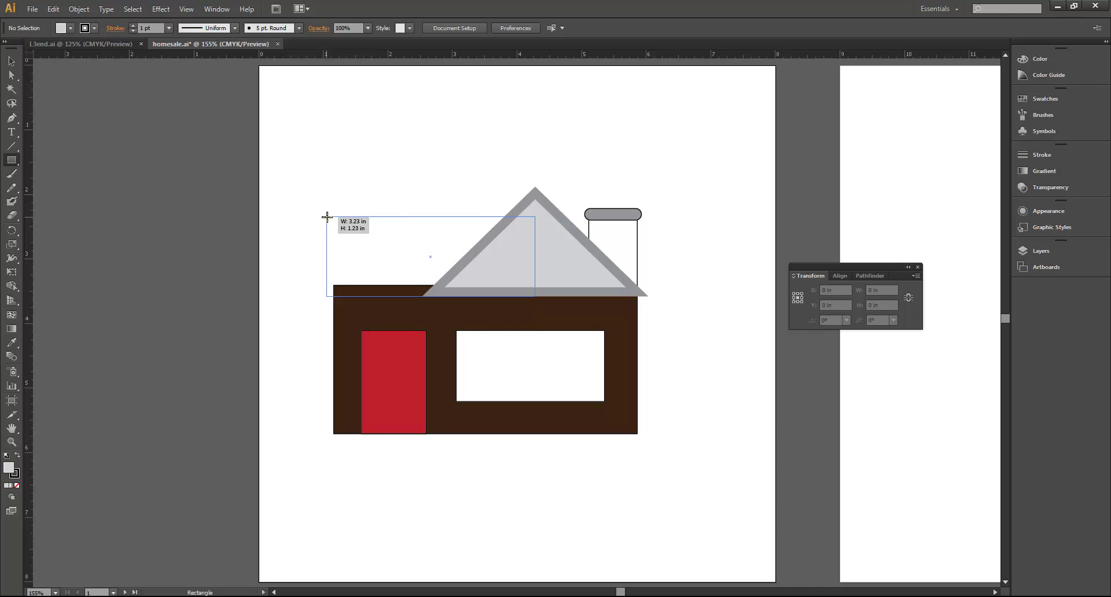
drag(327, 216, 328, 209)
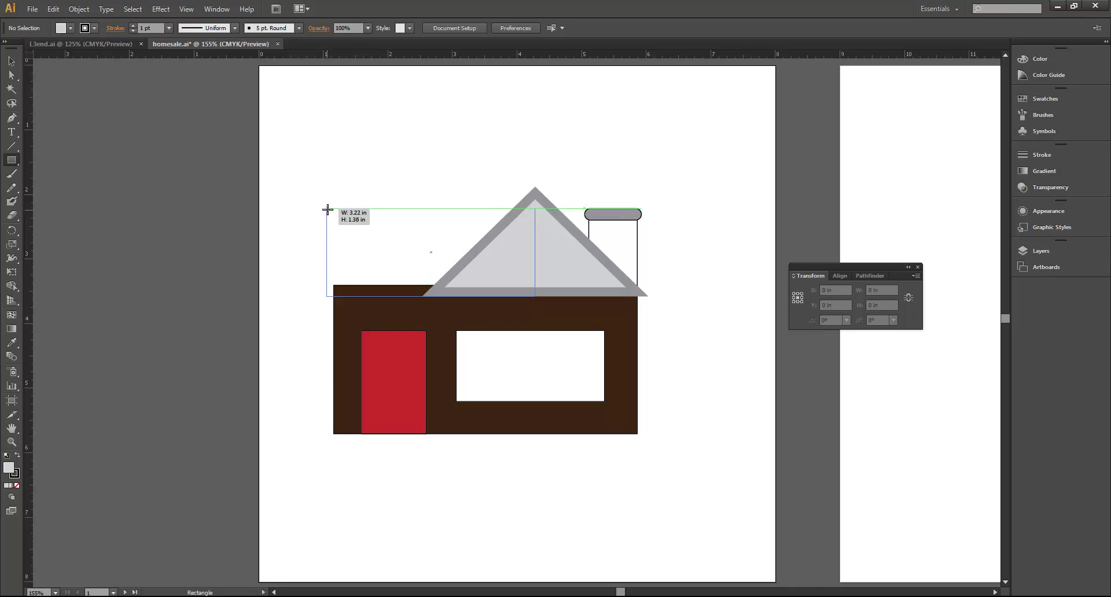
drag(327, 209, 327, 209)
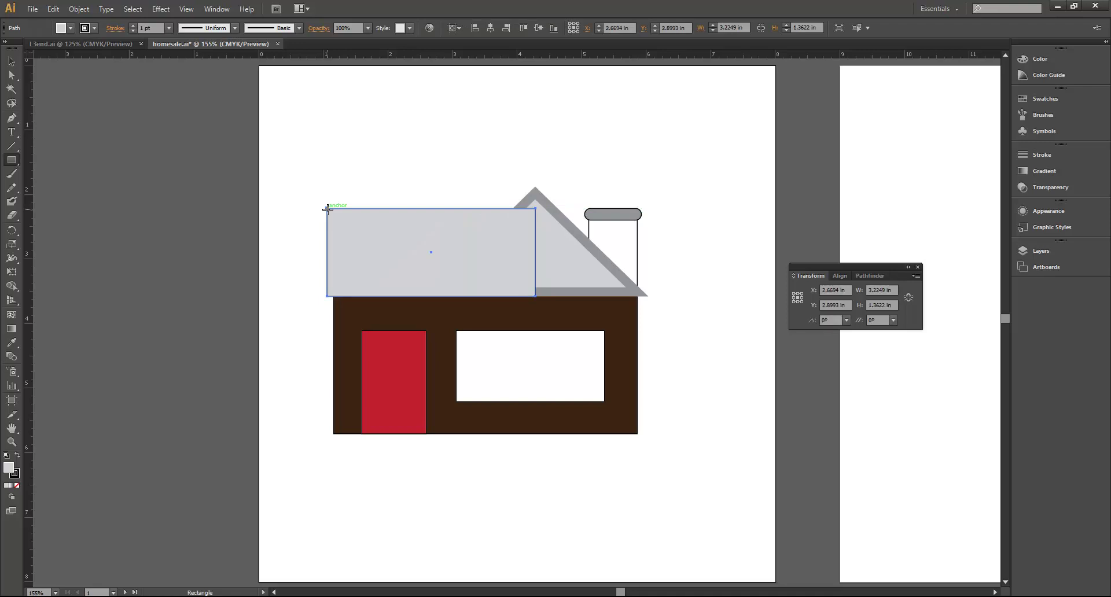
Fill the new side-roof rectangle with a light grey
click(63, 30)
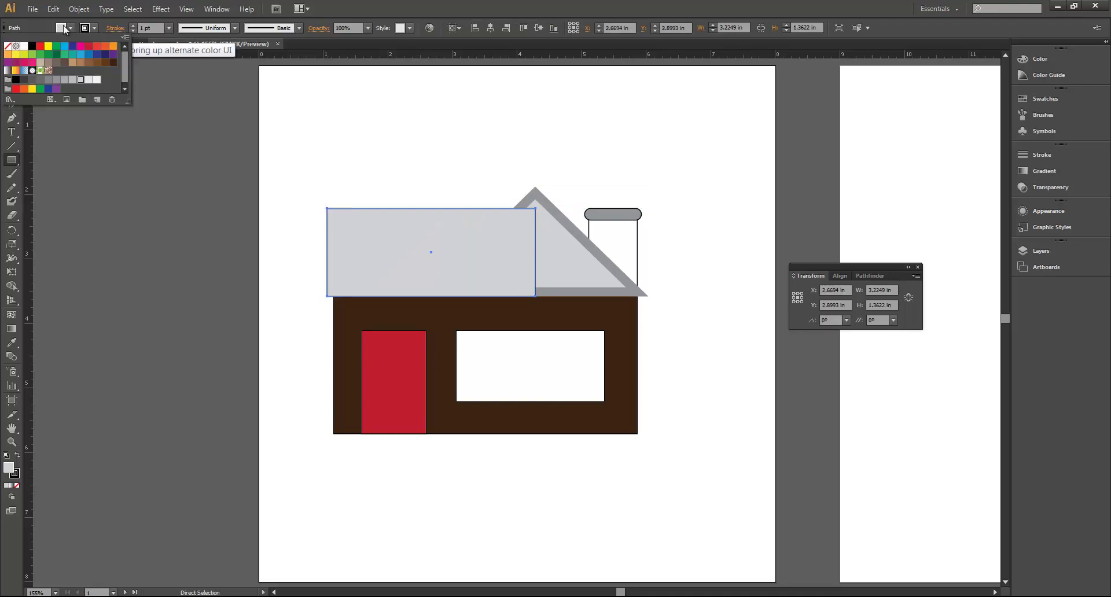
click(65, 81)
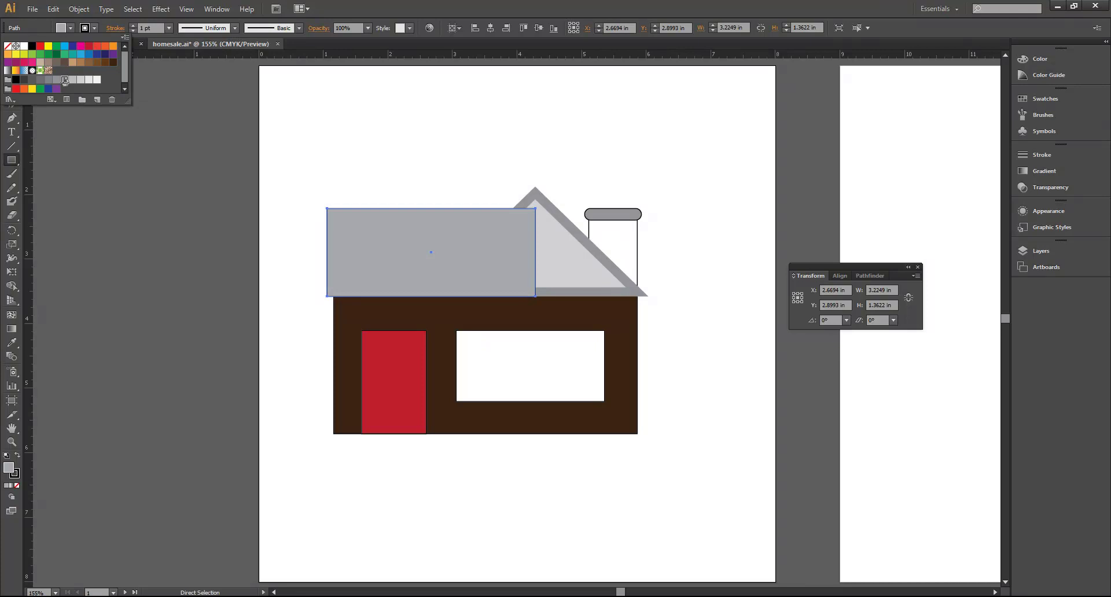
click(73, 80)
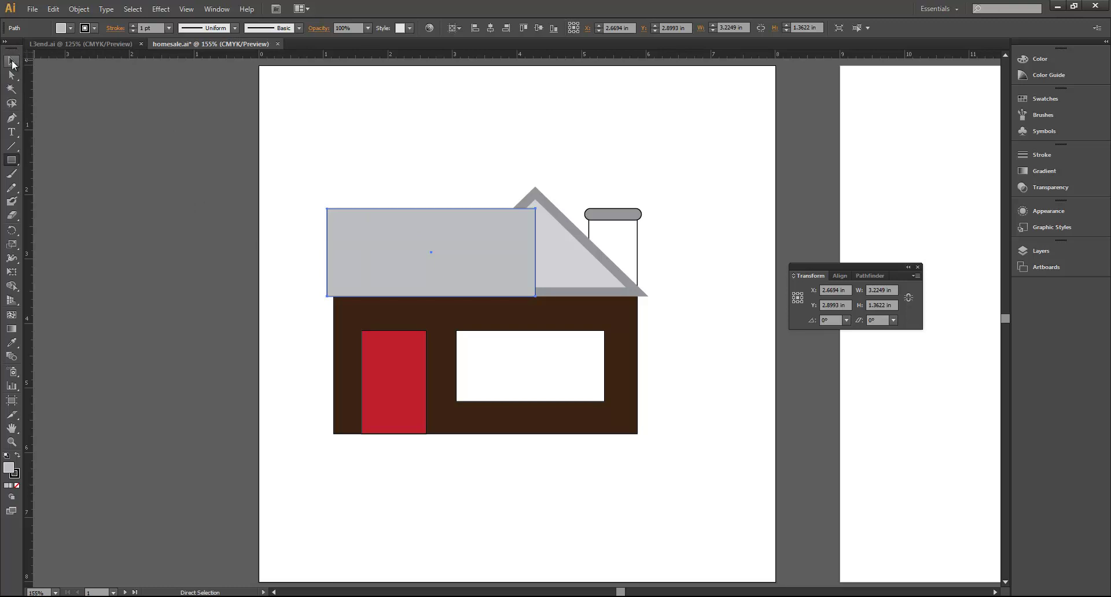
Send the grey side-roof rectangle to the back, then view the L3end.ai reference
click(12, 61)
right_click(384, 224)
mouse_move(422, 403)
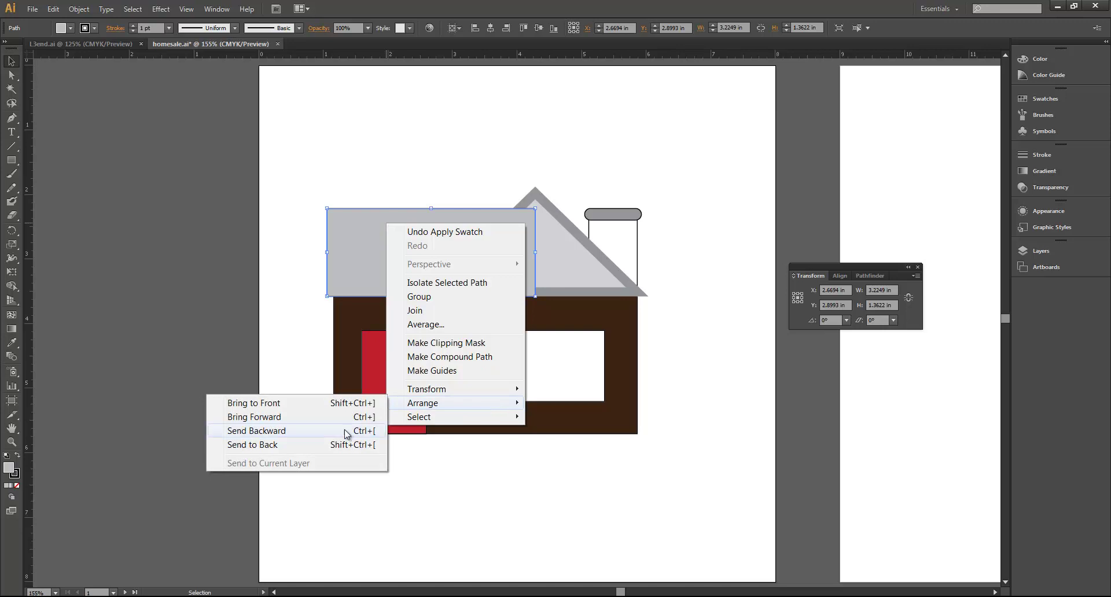
click(301, 445)
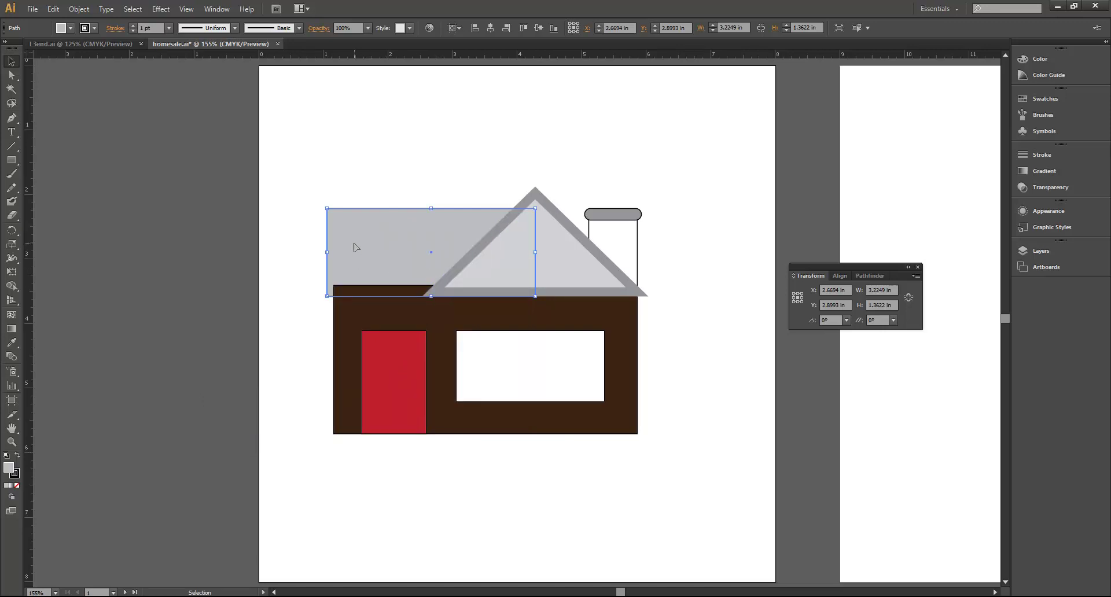
click(295, 153)
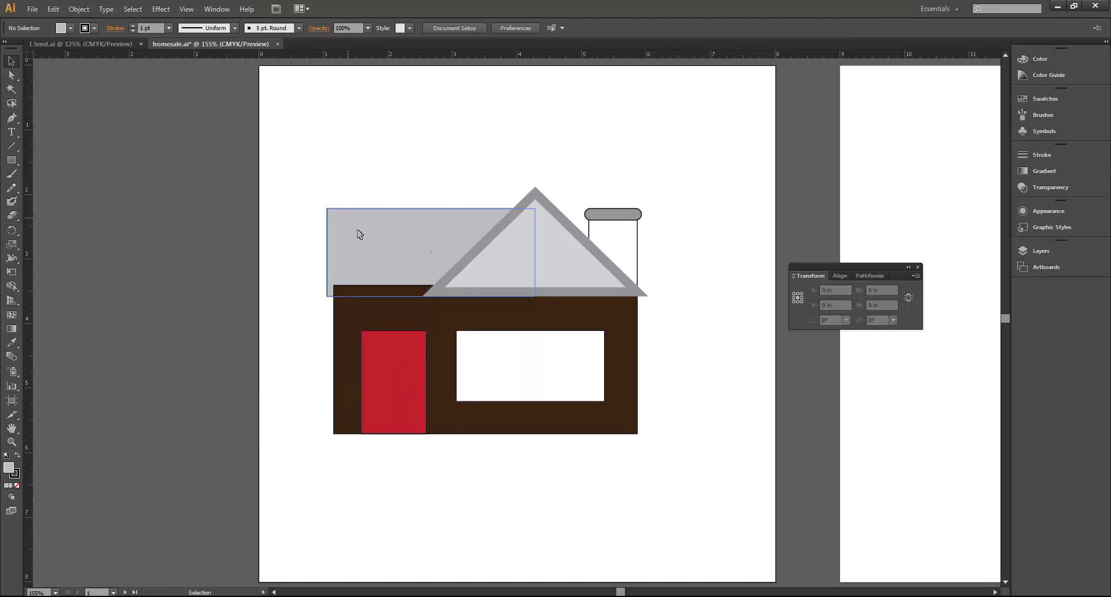
click(89, 43)
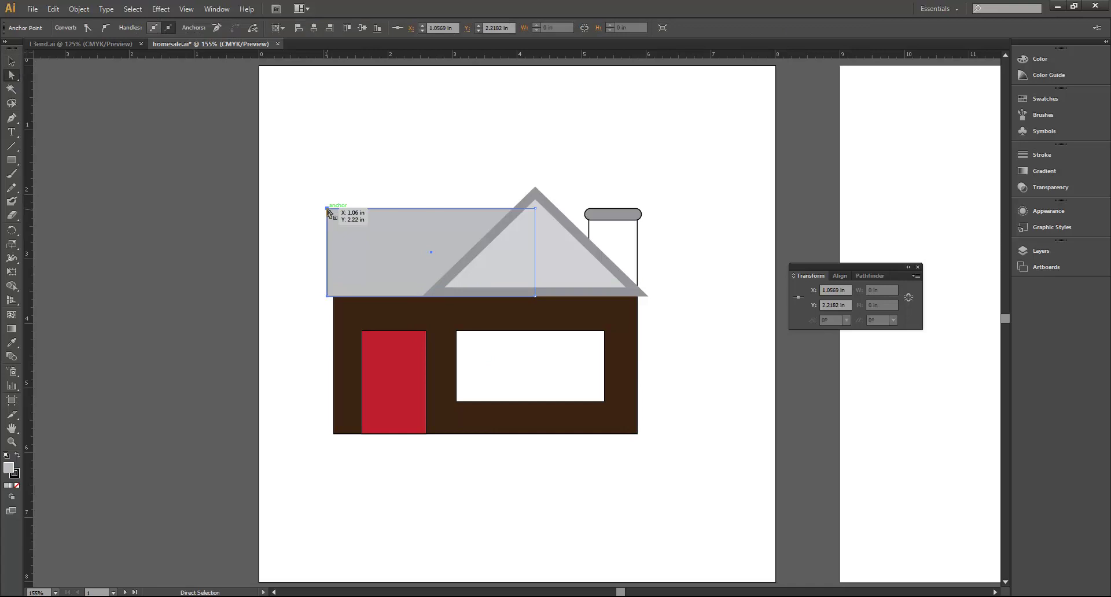
Nudge the side roof's top-left anchor right to slope its left edge
drag(328, 210, 327, 210)
alt+scroll(338, 204, up, 3)
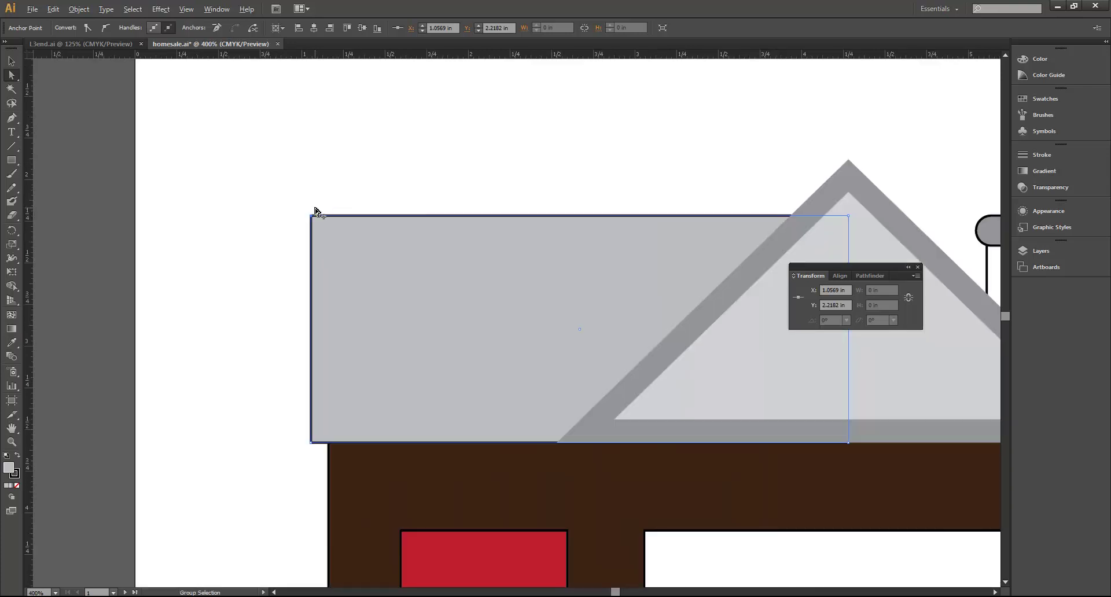
key(Right)
key(Right)
key(Right)
key(Right)
key(Right)
key(Right)
key(Right)
key(Right)
key(Right)
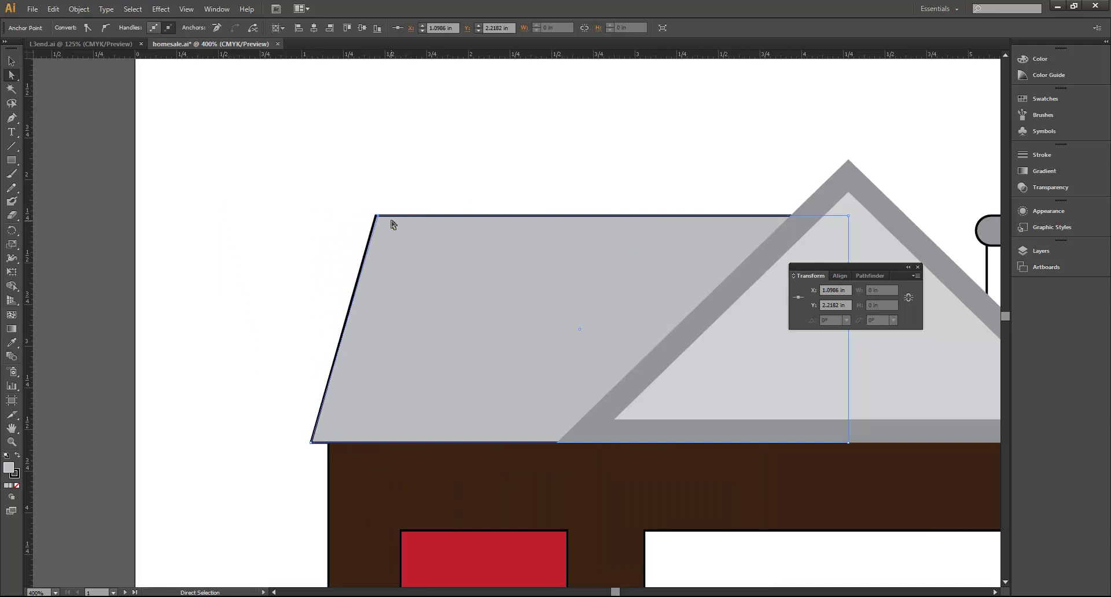
key(Right)
key(Right)
key(Right)
key(Right)
key(Right)
key(Right)
key(Right)
key(Right)
key(Right)
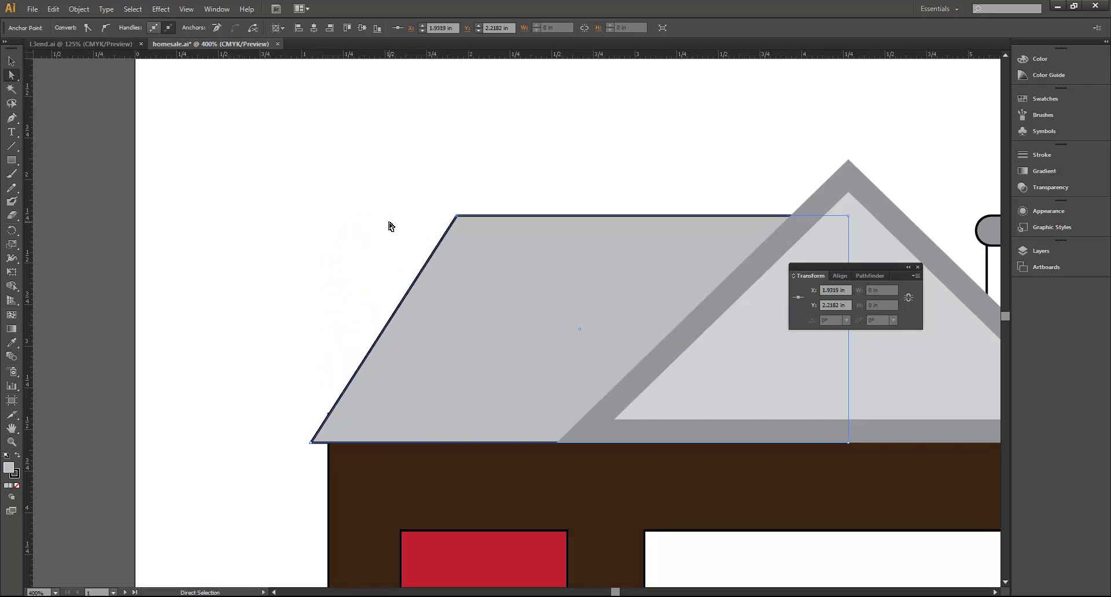
key(ctrl+0)
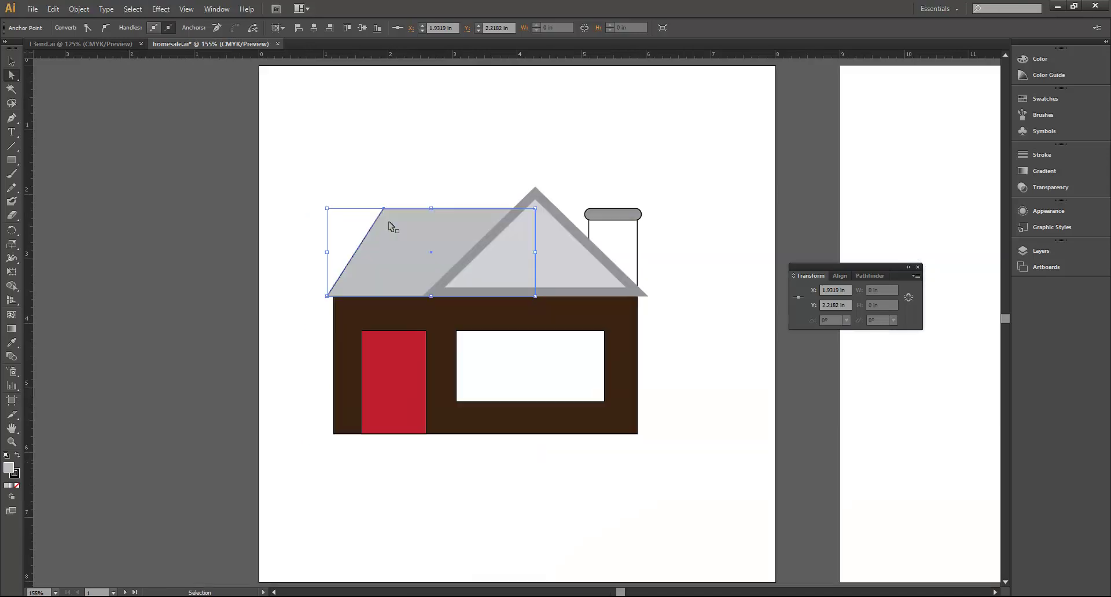
key(Right)
key(Right)
key(Right)
key(Right)
key(Right)
key(Right)
key(Right)
key(Right)
key(Right)
key(Right)
key(Right)
key(Right)
key(Right)
key(Right)
key(Right)
key(Right)
key(Right)
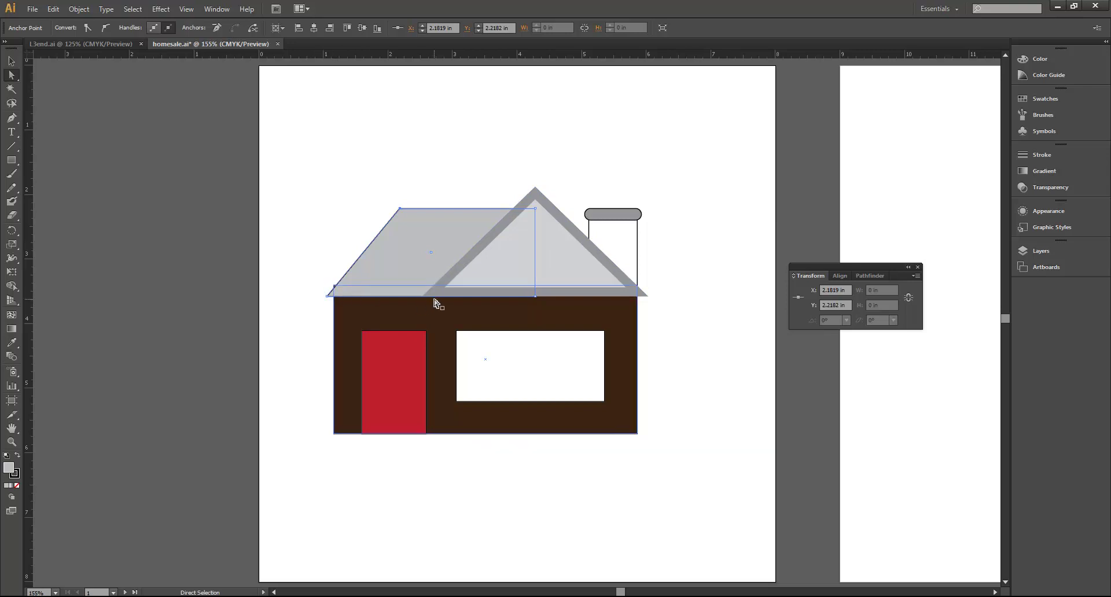
key(Left)
key(Left)
key(Left)
key(Left)
key(Left)
key(Left)
key(Left)
key(Left)
key(Left)
key(Left)
key(Left)
key(Left)
key(Left)
key(Left)
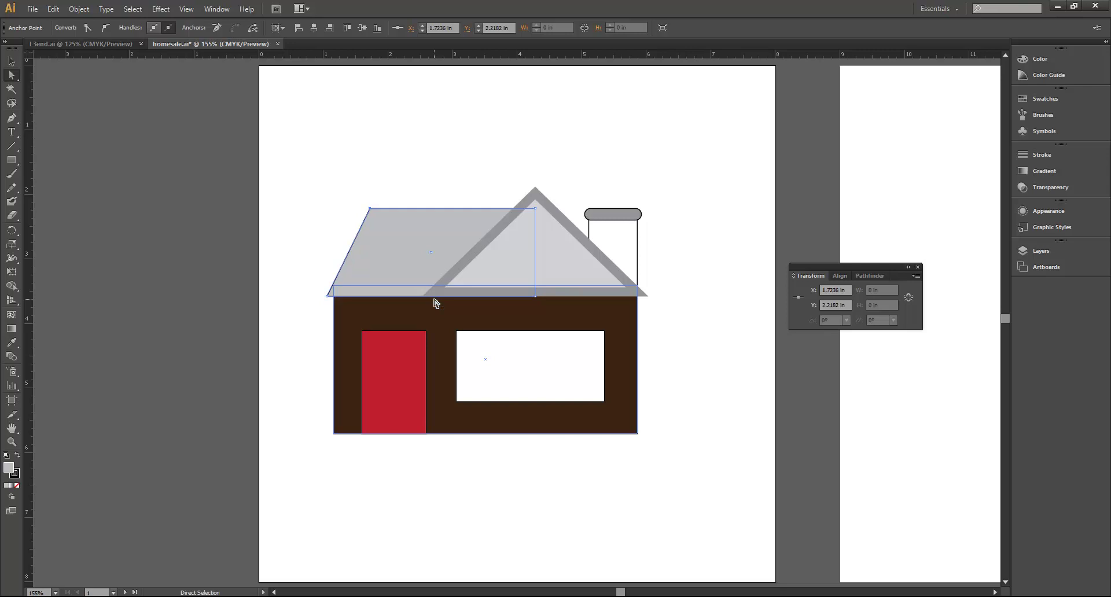
click(90, 45)
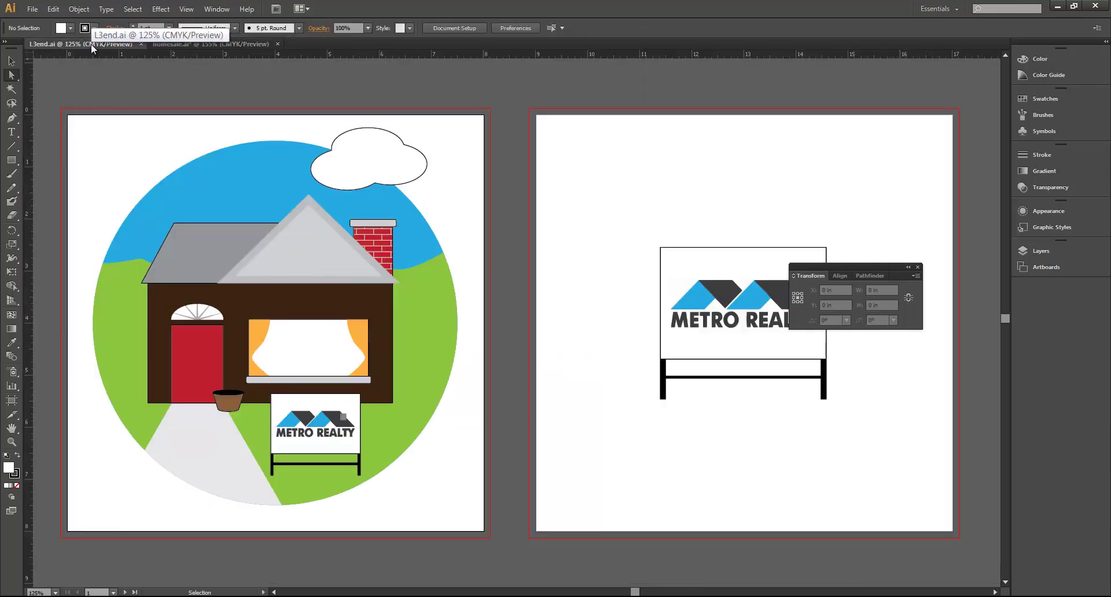
click(191, 44)
click(334, 134)
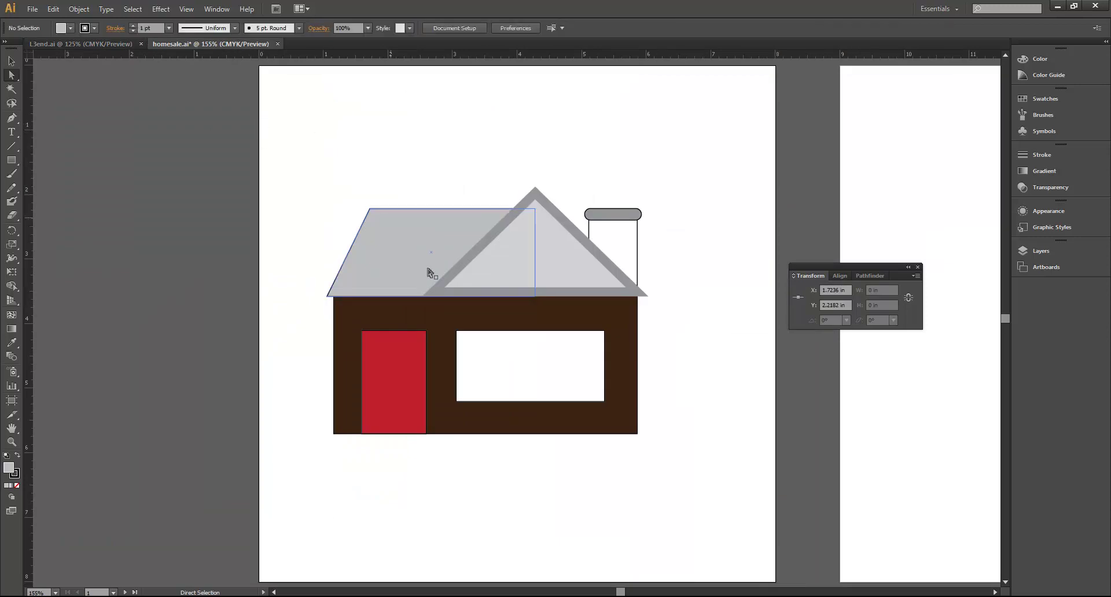